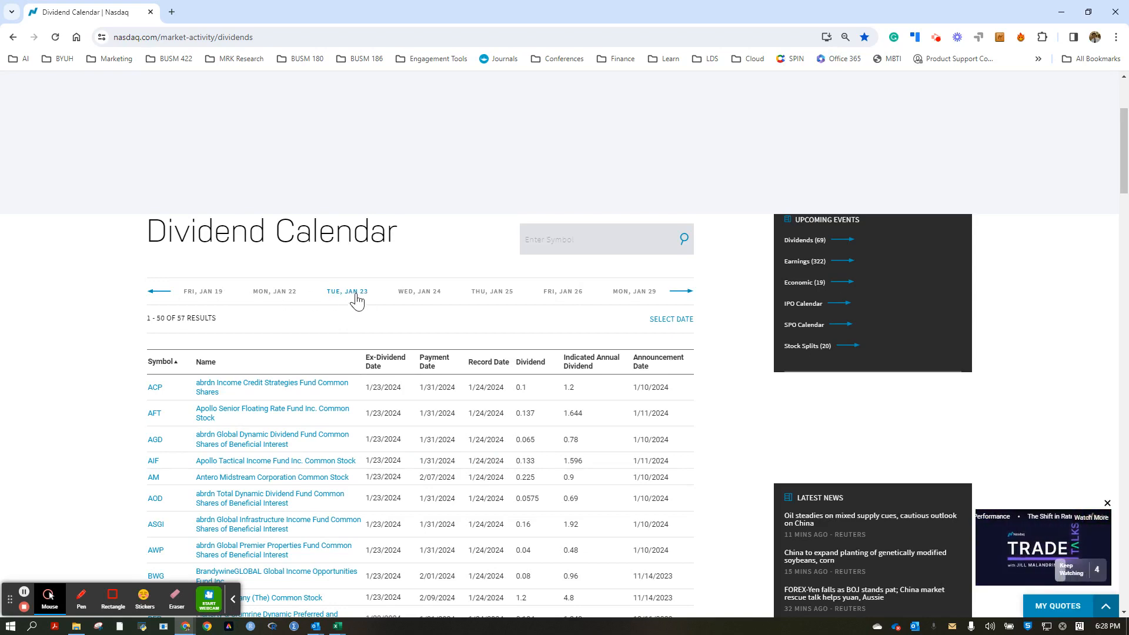
Copy the first results page of the January 23 dividend table, from the Symbol header through the THW row.
scroll(342, 352, down, 1)
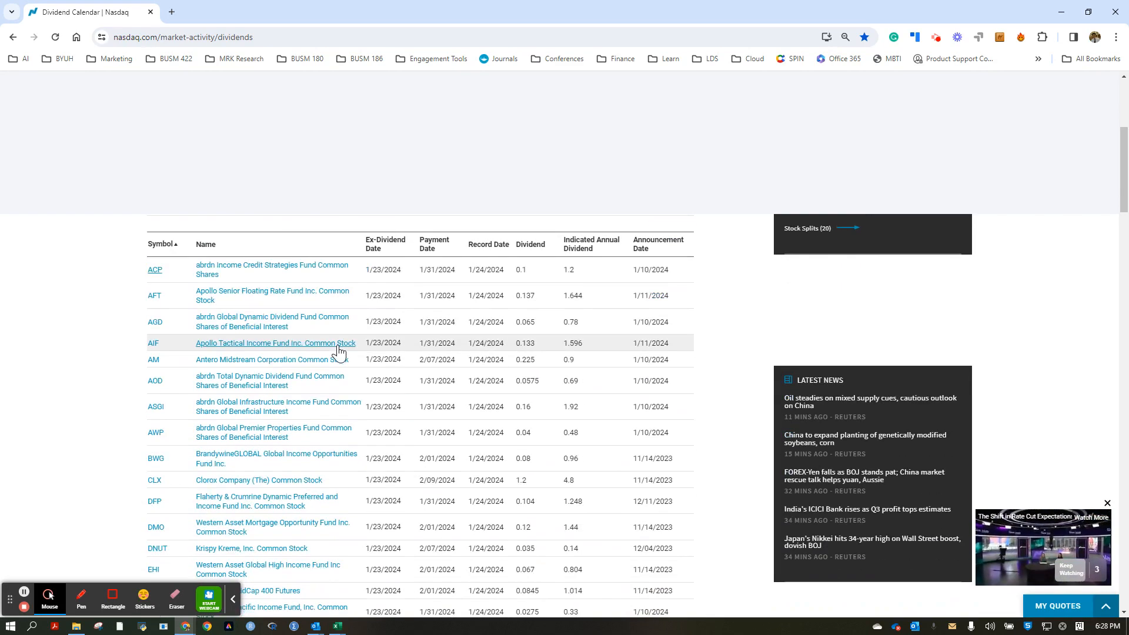
scroll(338, 346, up, 1)
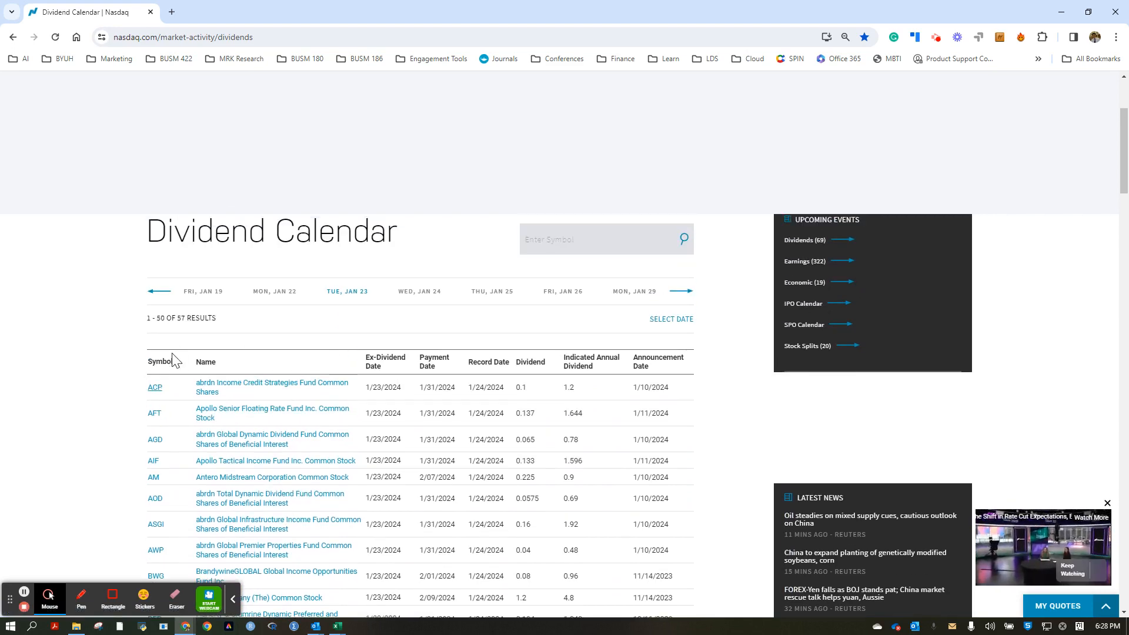
drag(148, 361, 678, 431)
scroll(696, 471, down, 10)
scroll(689, 471, down, 10)
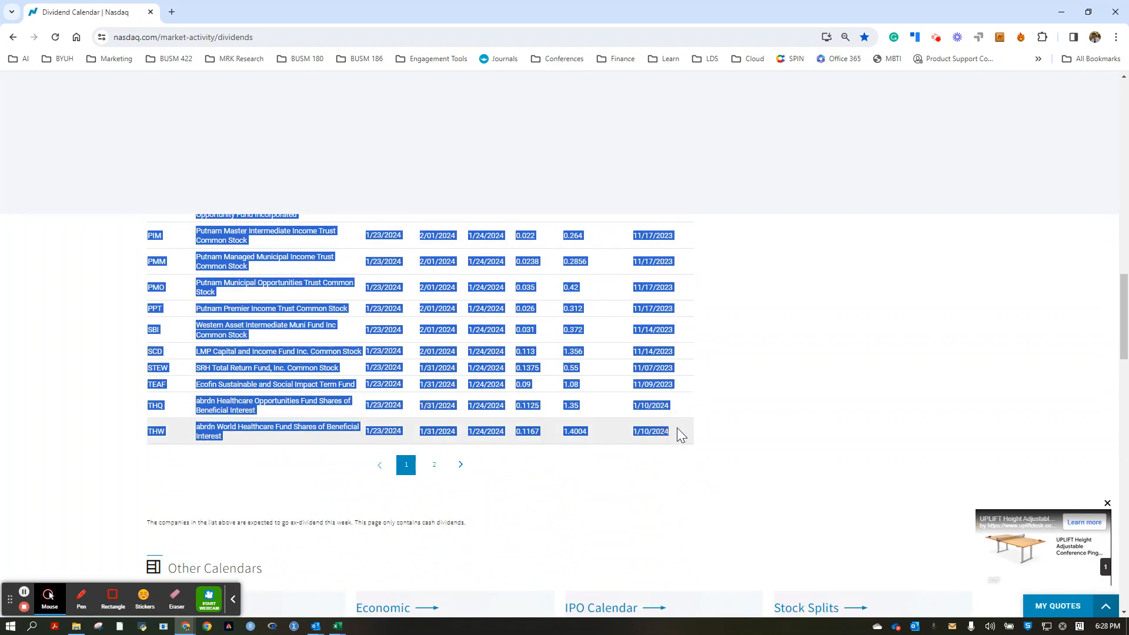
Switch to the Excel workbook and paste the dividend table at A1 of the empty Sheet15, matching the destination formatting.
mouse_move(346, 632)
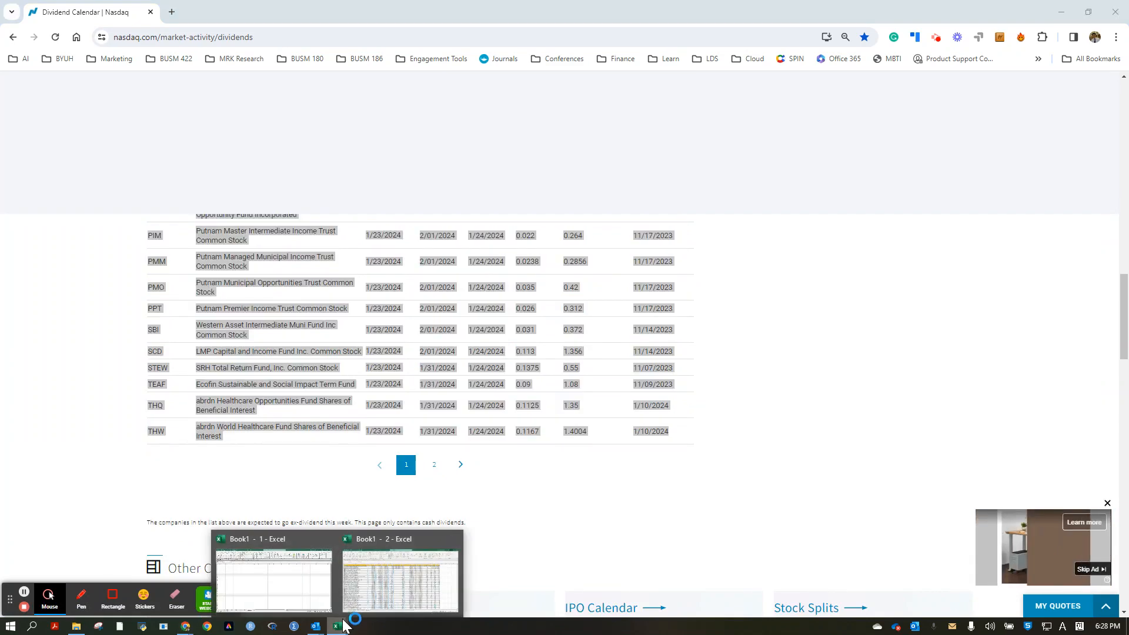
click(302, 588)
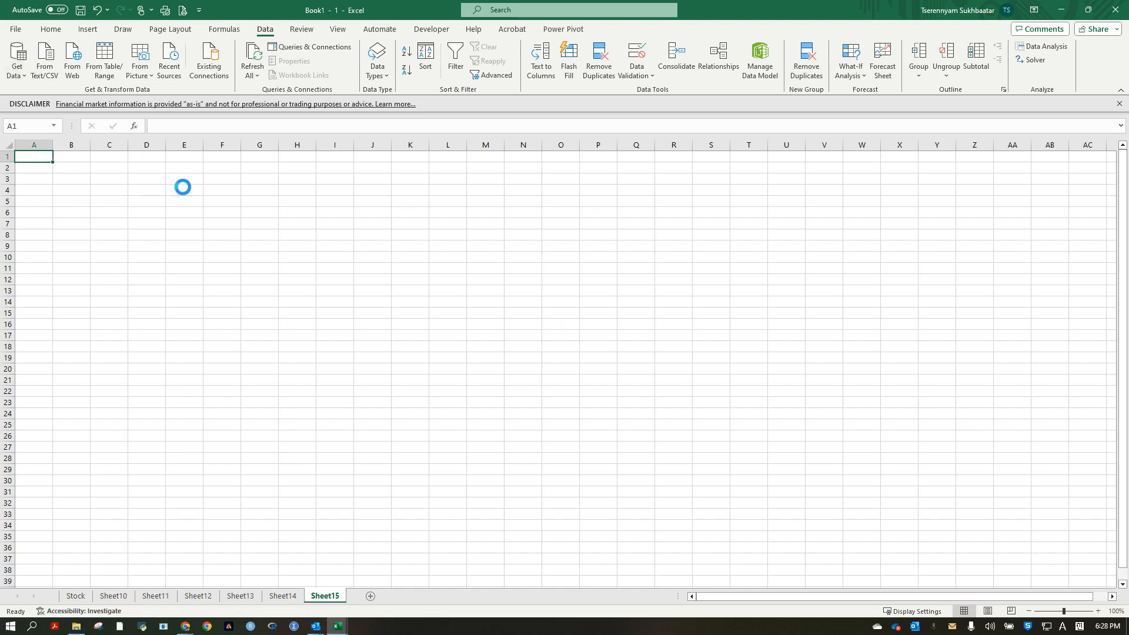
key(ctrl+z)
click(50, 29)
click(17, 75)
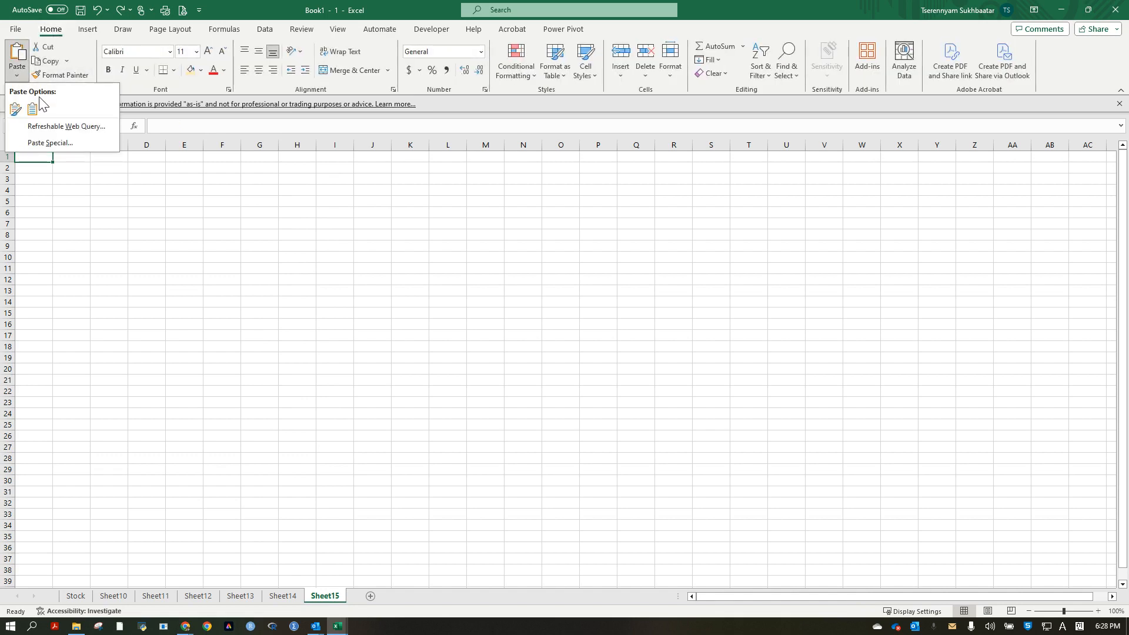
click(32, 110)
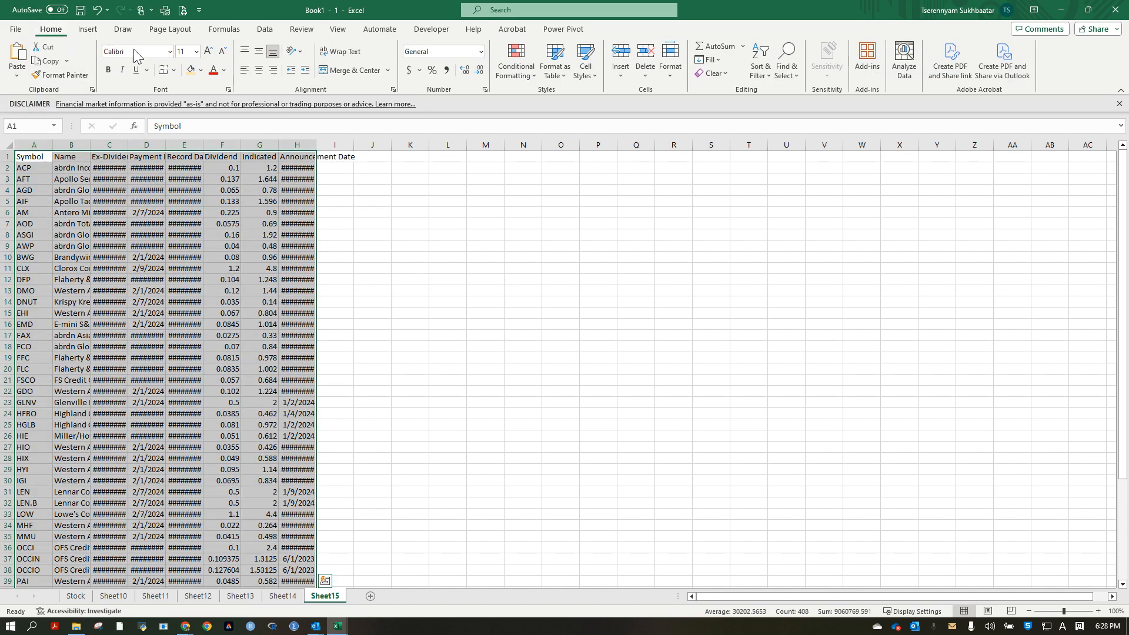
Format the pasted range A1:H51 as a table with headers, using a medium gold style.
click(555, 70)
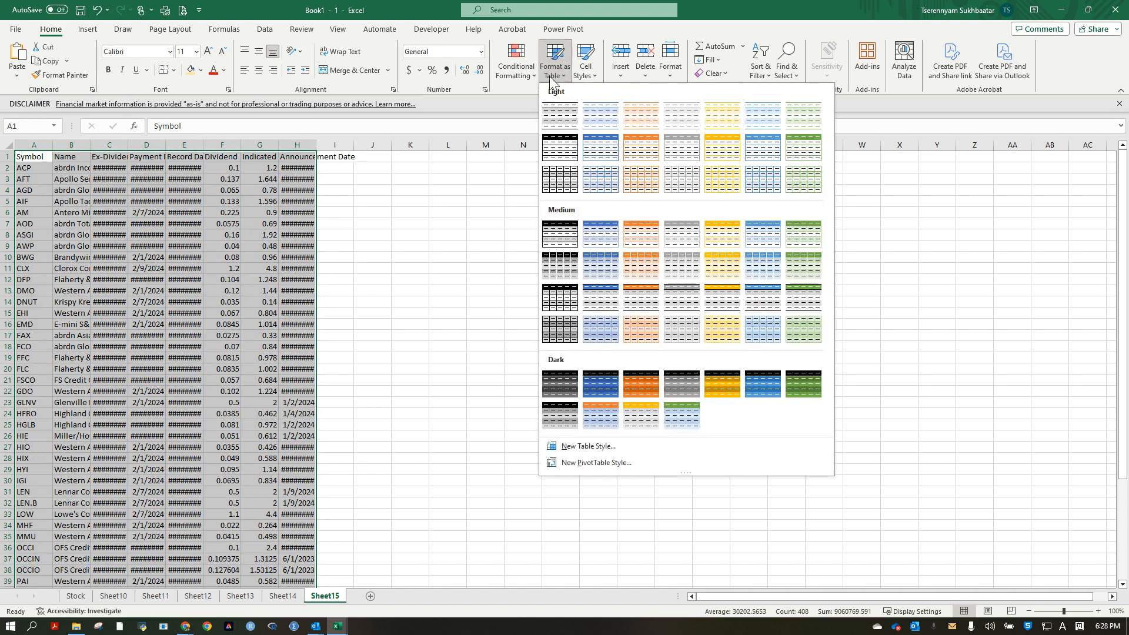
click(716, 304)
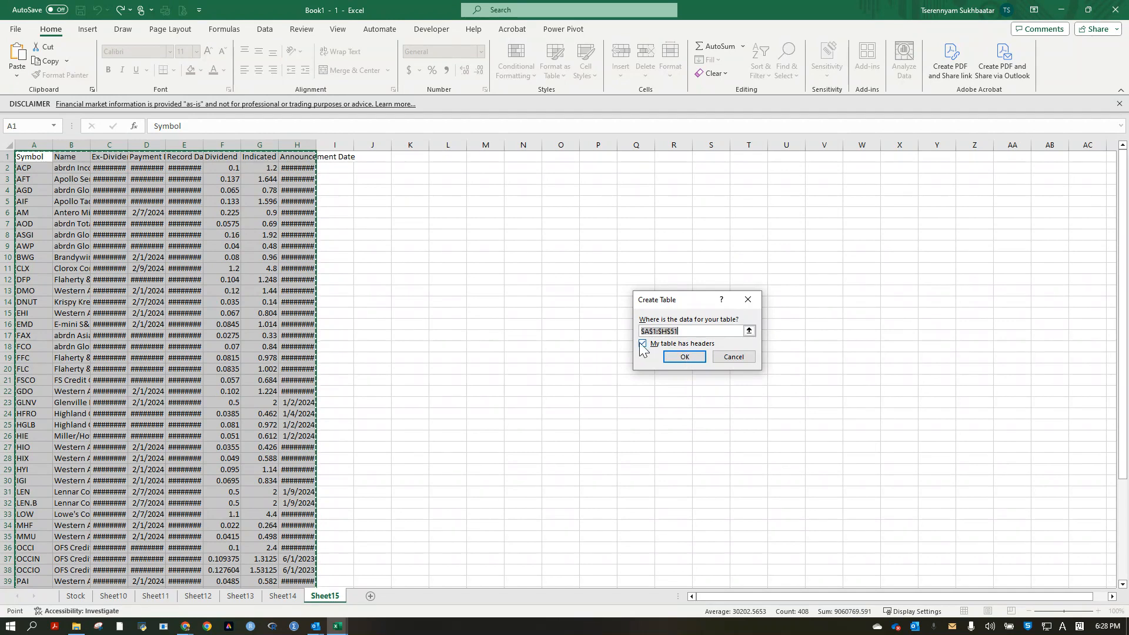
click(685, 357)
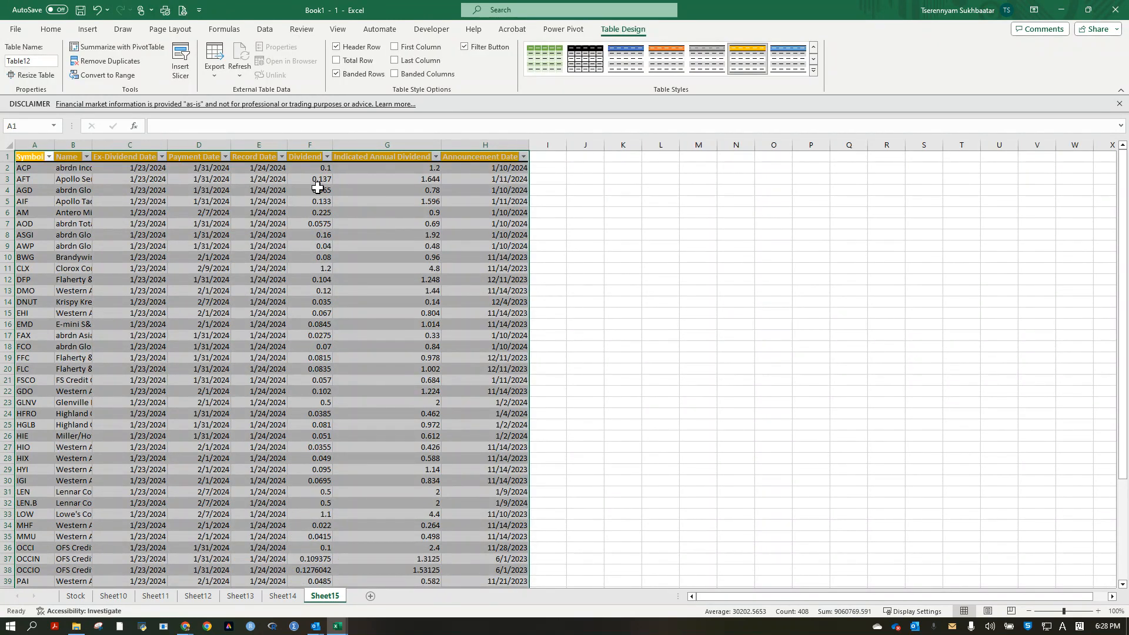
Convert the table's cells to the Stocks data type.
click(266, 29)
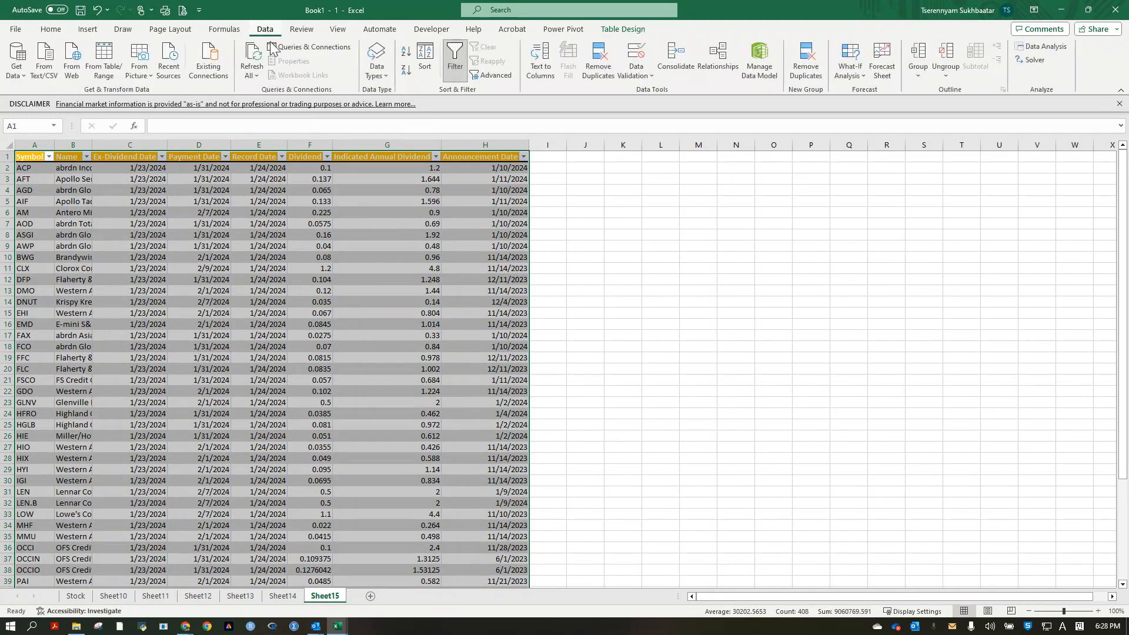
click(381, 78)
click(390, 117)
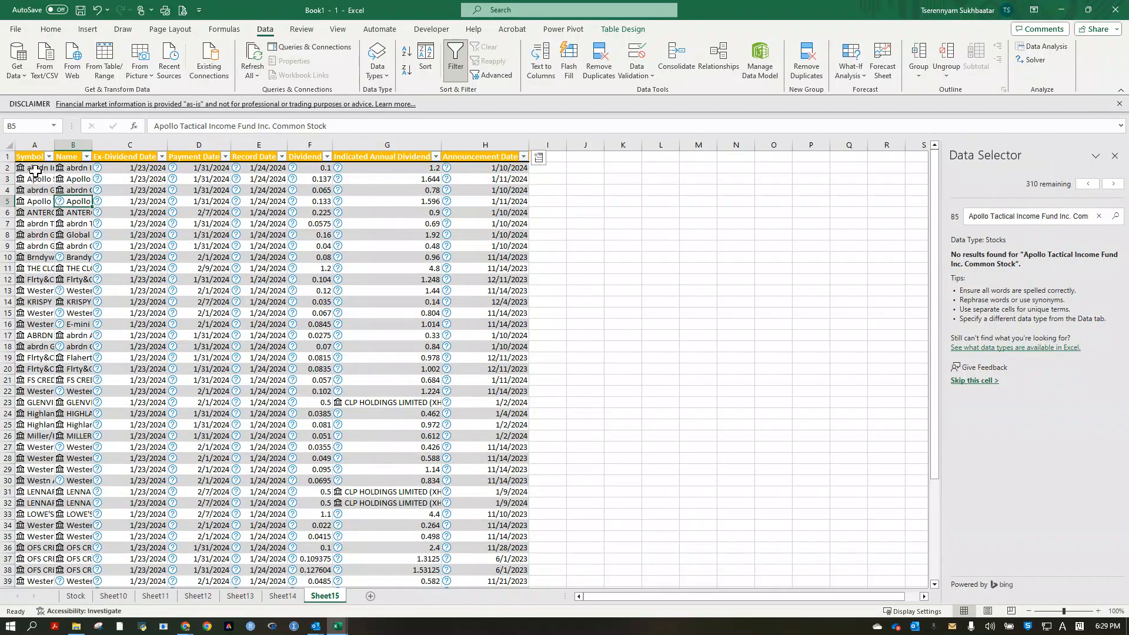
Delete the Name column and autofit the widths of the sheet's columns.
right_click(68, 144)
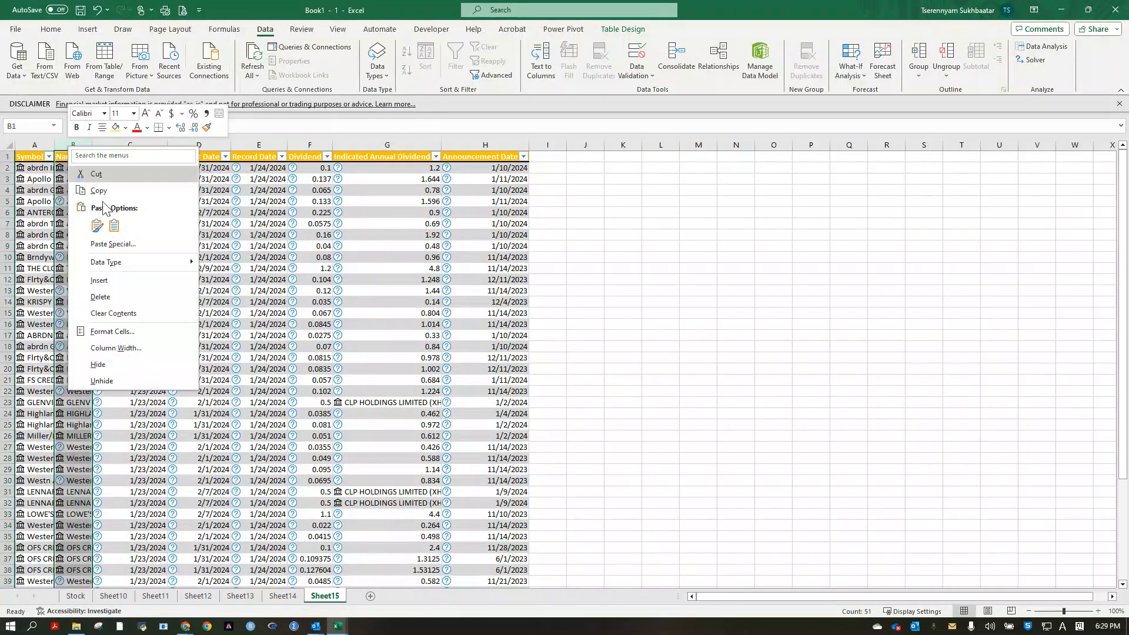
click(150, 302)
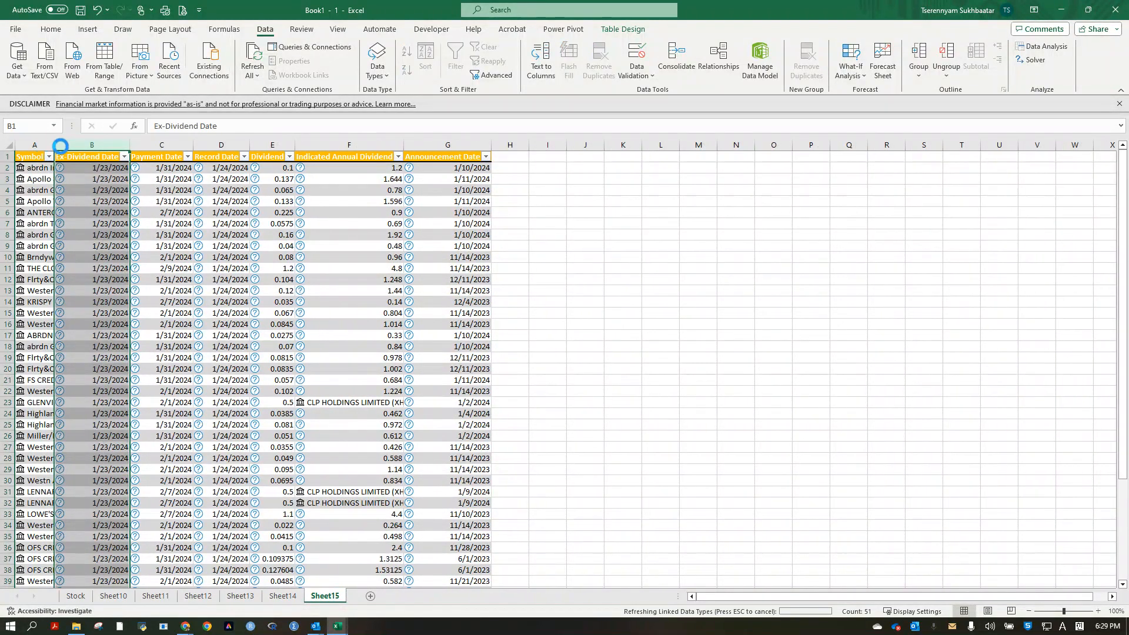
click(8, 143)
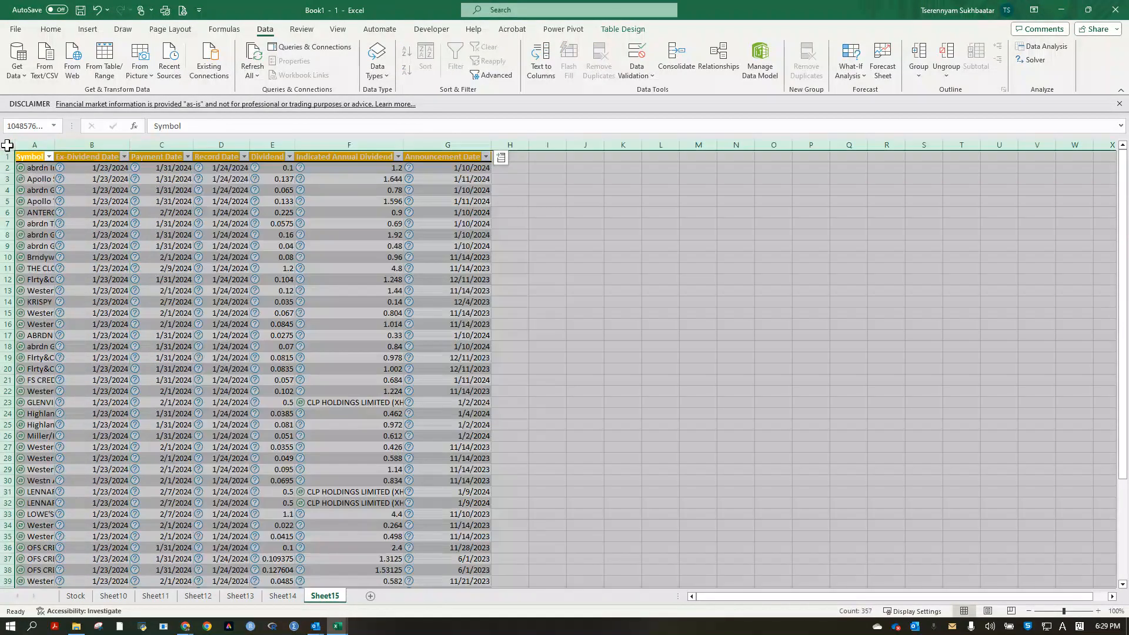
double_click(52, 140)
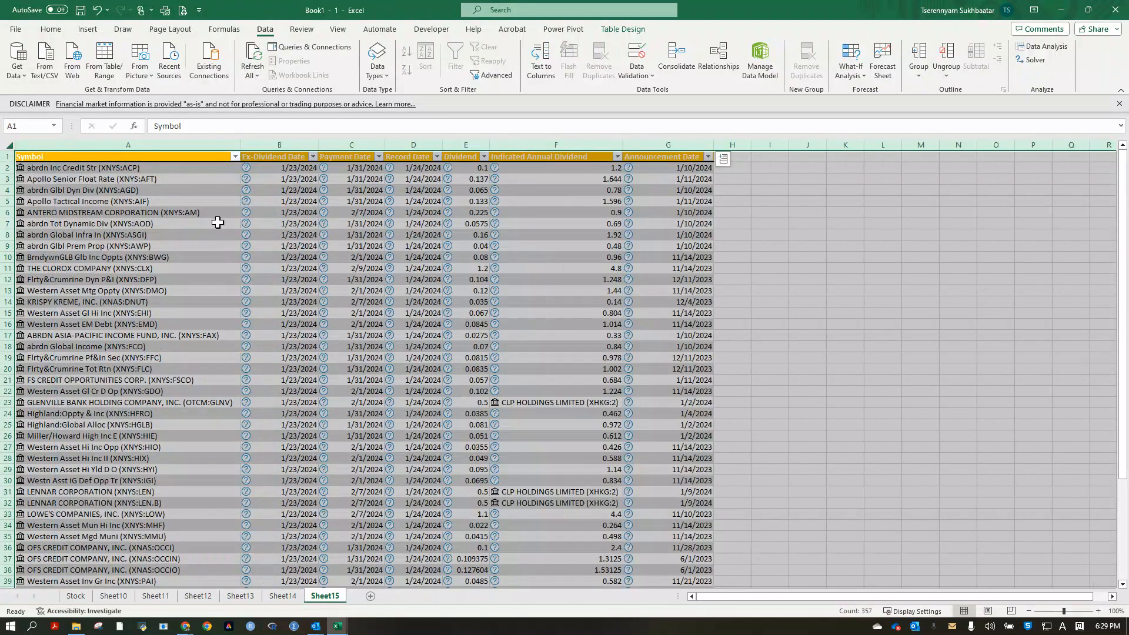
Open the stock data card for abrdn Inc Credit Str in A2, look through its fields and close it.
click(95, 182)
click(114, 189)
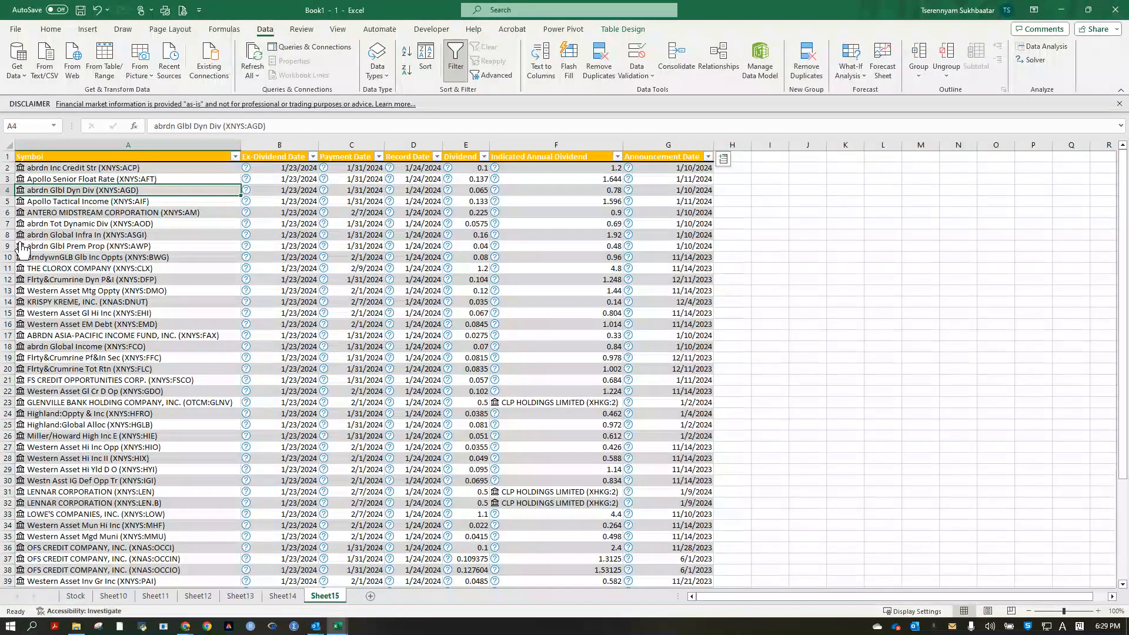
click(20, 168)
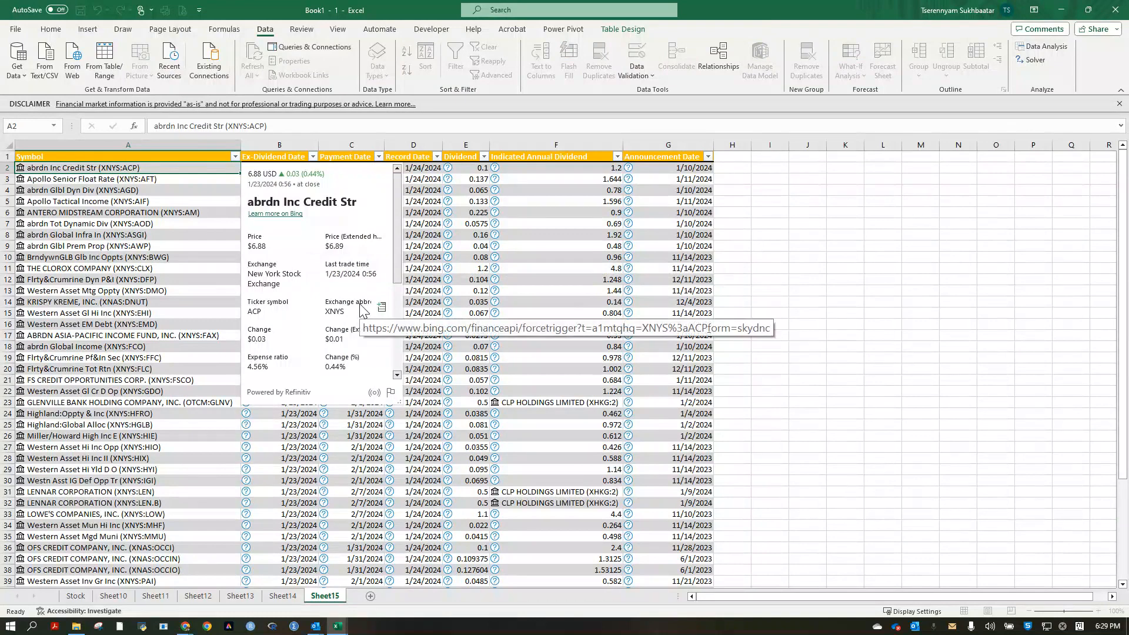
scroll(362, 310, down, 3)
scroll(353, 309, up, 3)
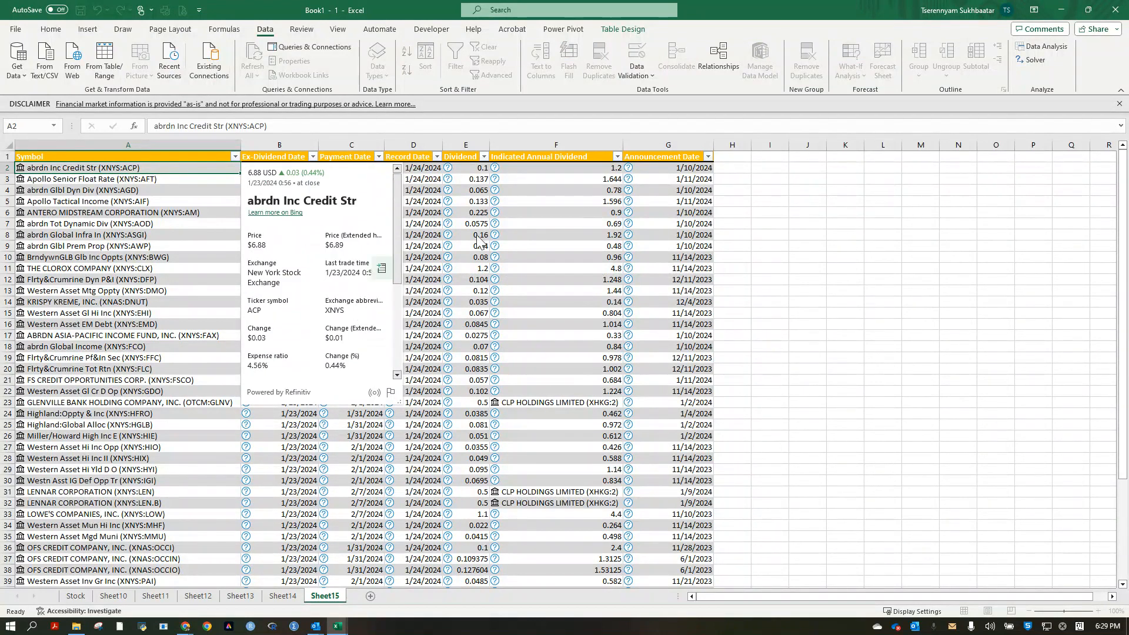
click(814, 258)
click(688, 201)
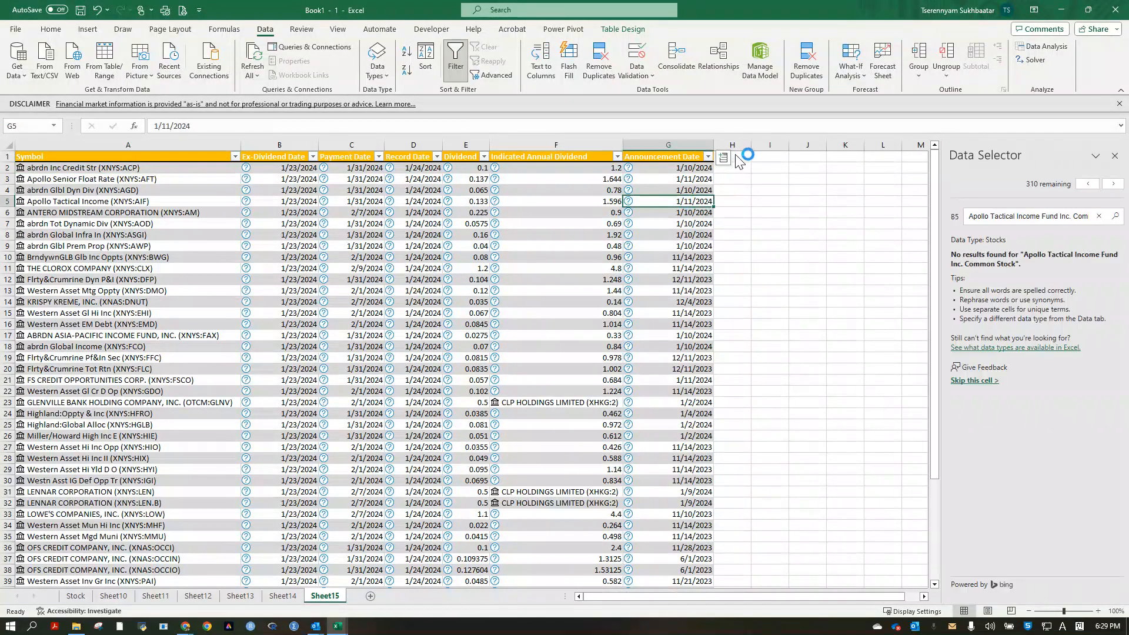
Add a Price column to the table from the Symbol column's stock data fields.
click(733, 156)
click(691, 155)
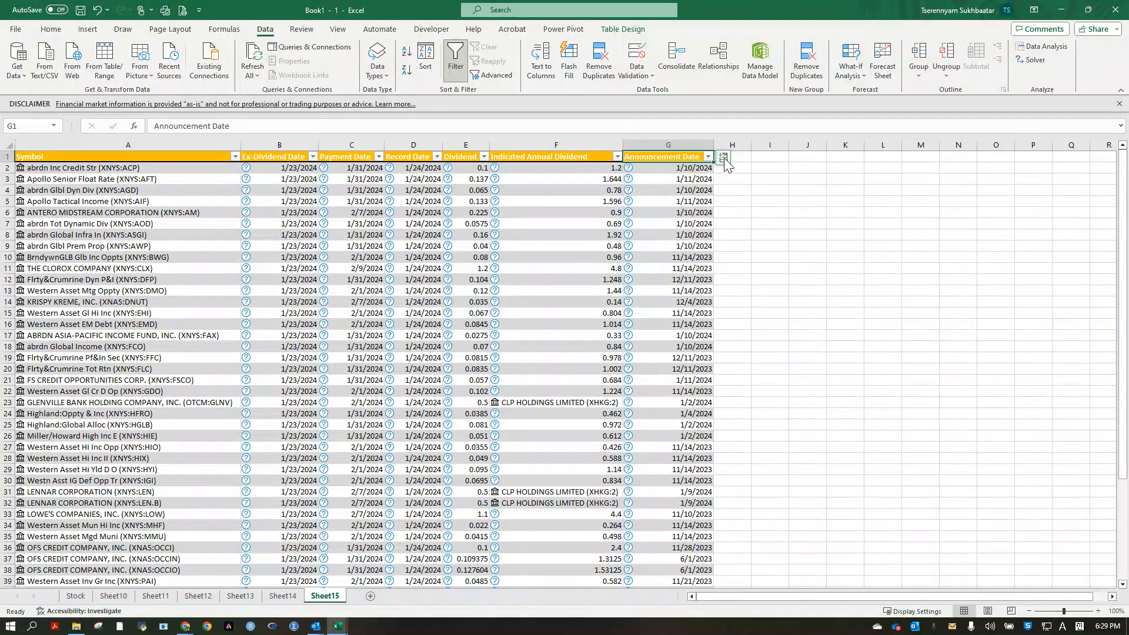
click(723, 158)
scroll(802, 309, down, 5)
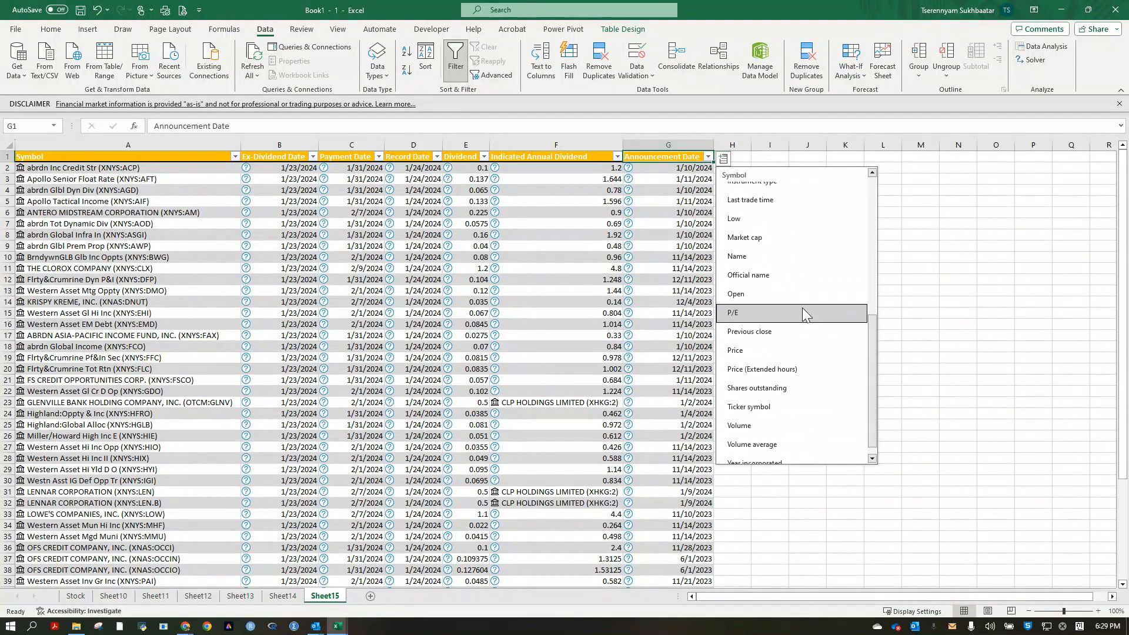
click(772, 351)
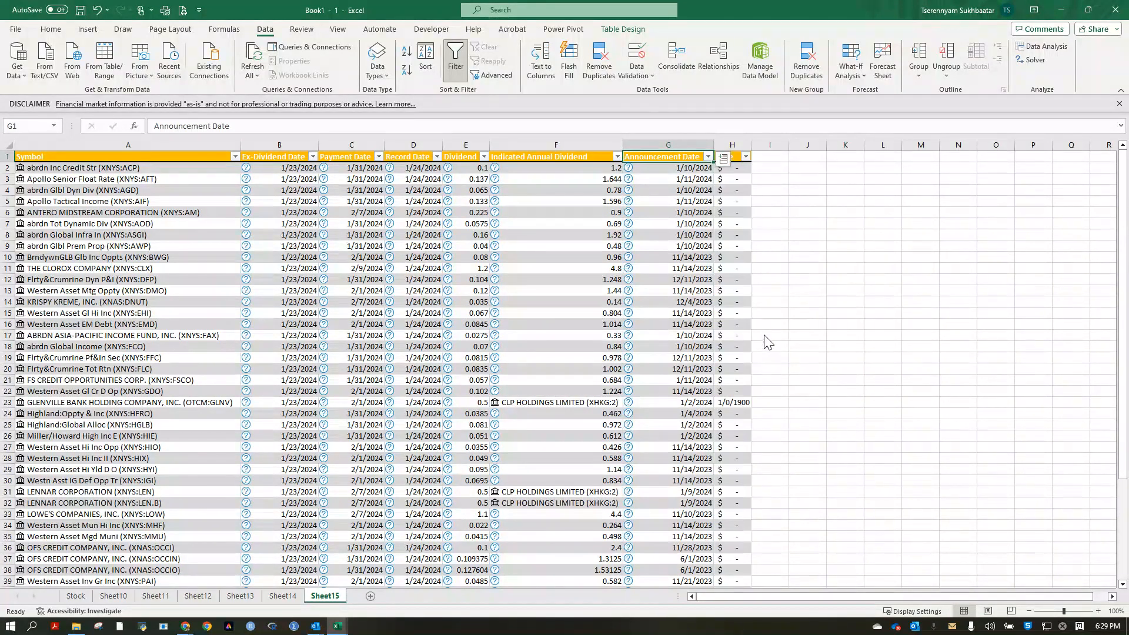
click(770, 213)
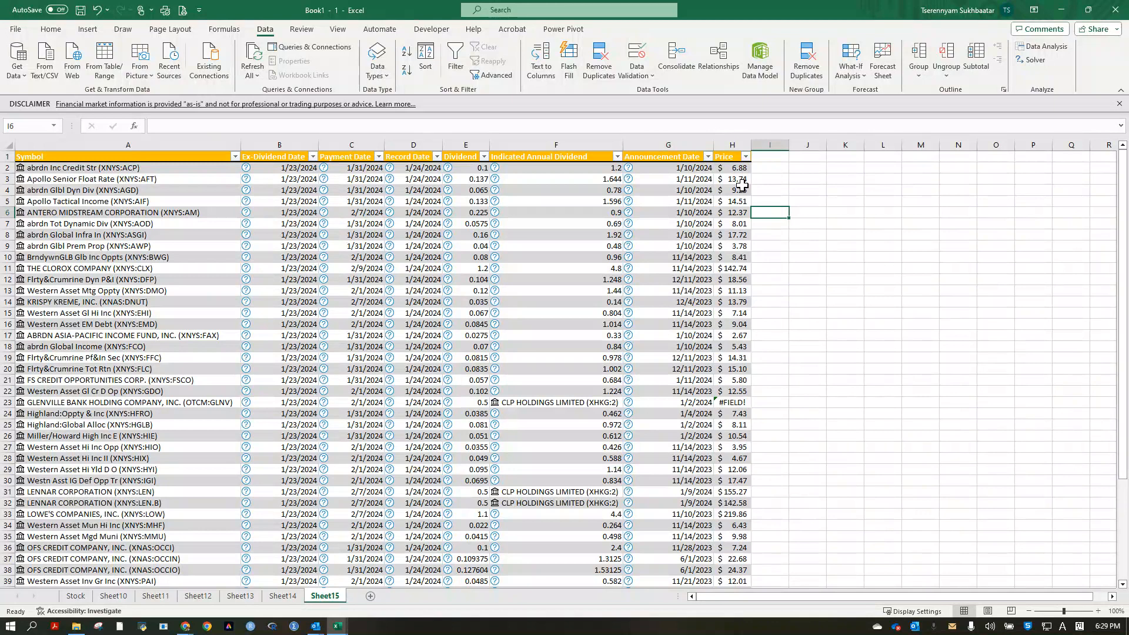
Add an Investment column next to Price and enter 10000 in its first row.
click(780, 157)
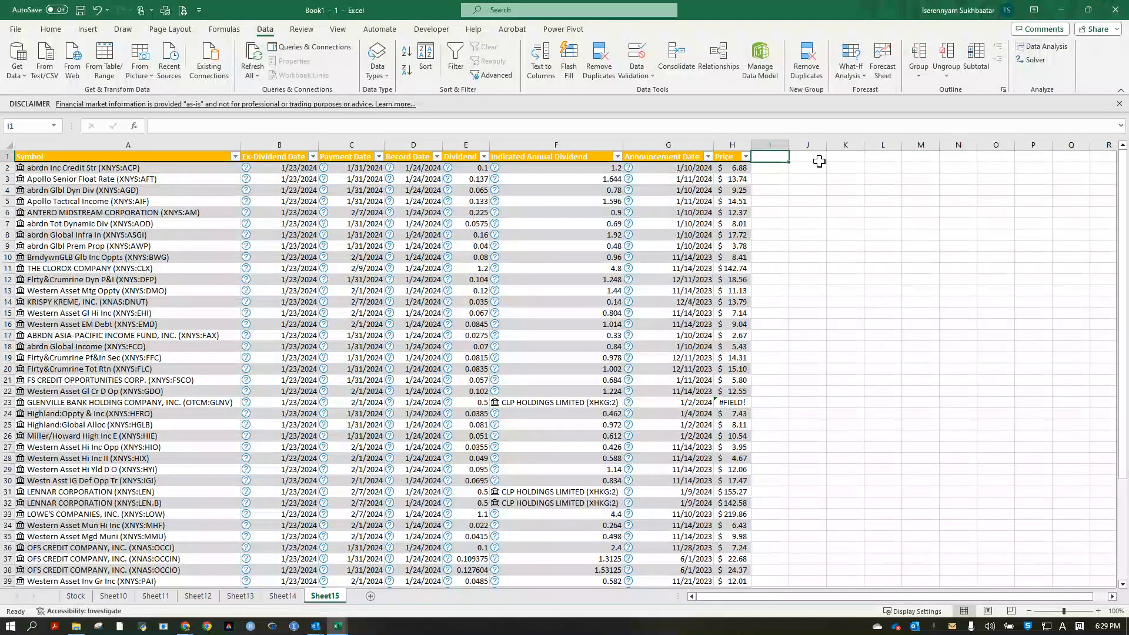
text(Investmen)
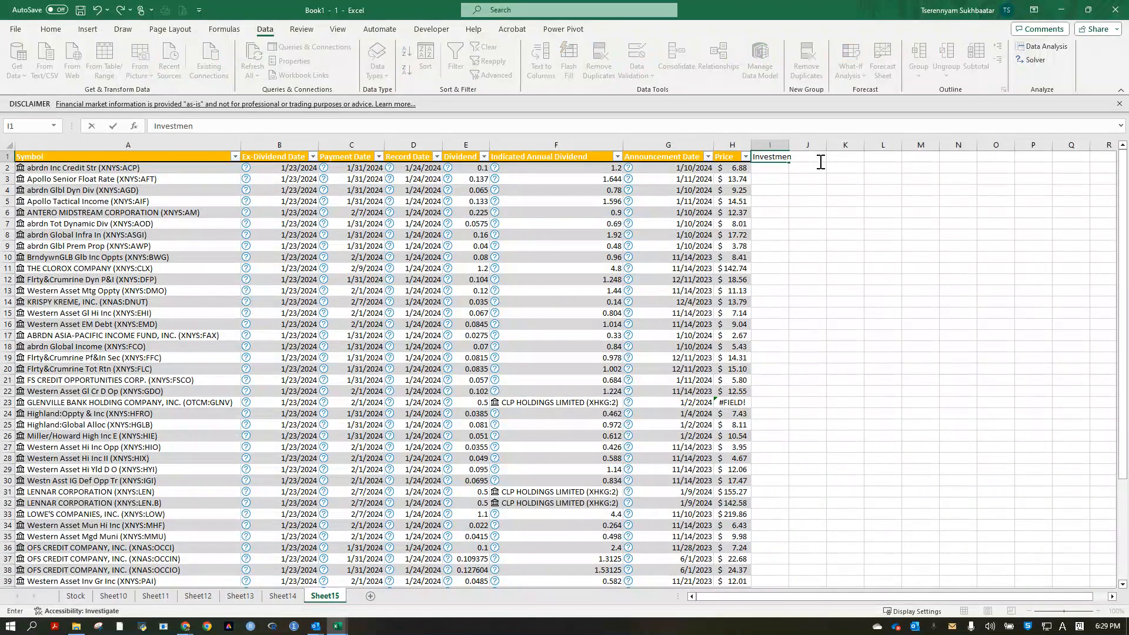
key(Return)
text(10000)
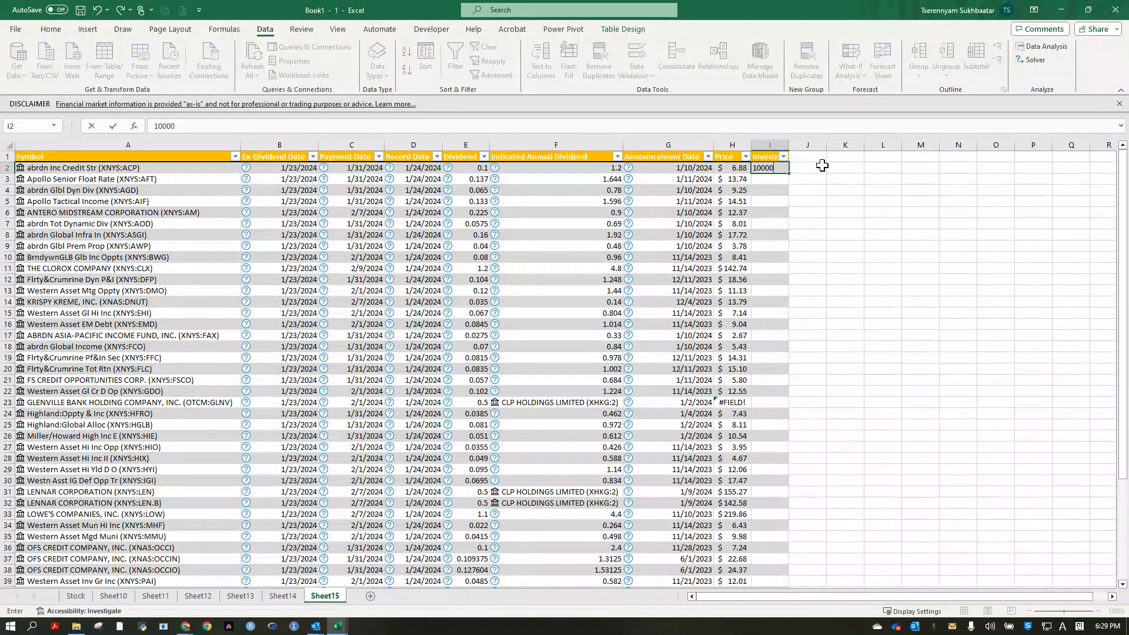
key(ctrl+Return)
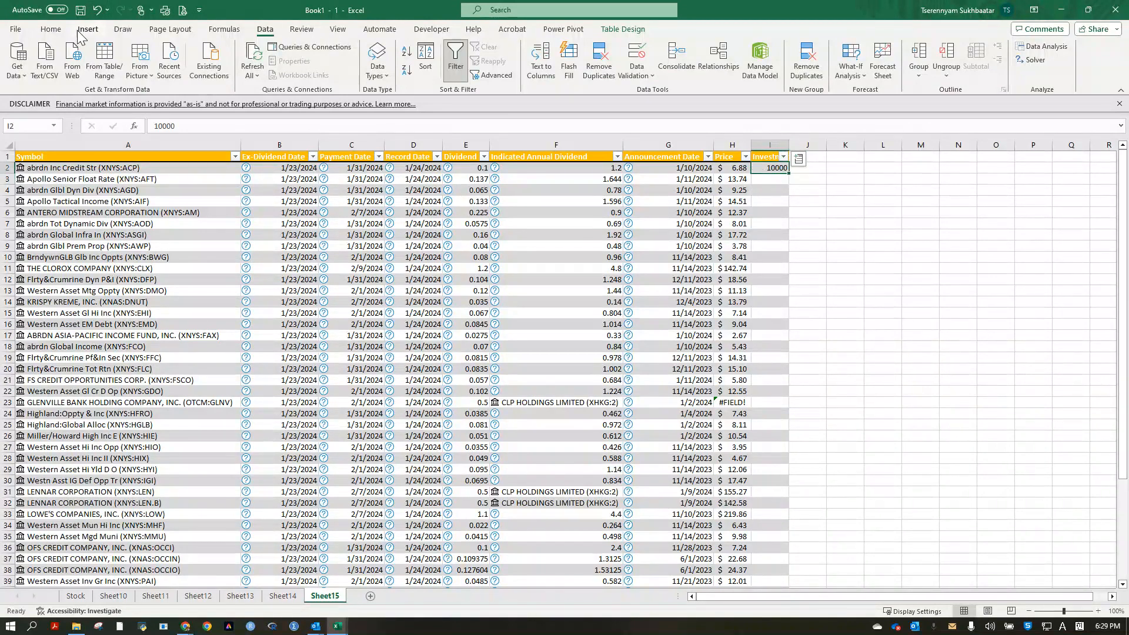
Apply the Accounting number format to the first Investment value and fill it down the whole column.
click(51, 29)
click(410, 70)
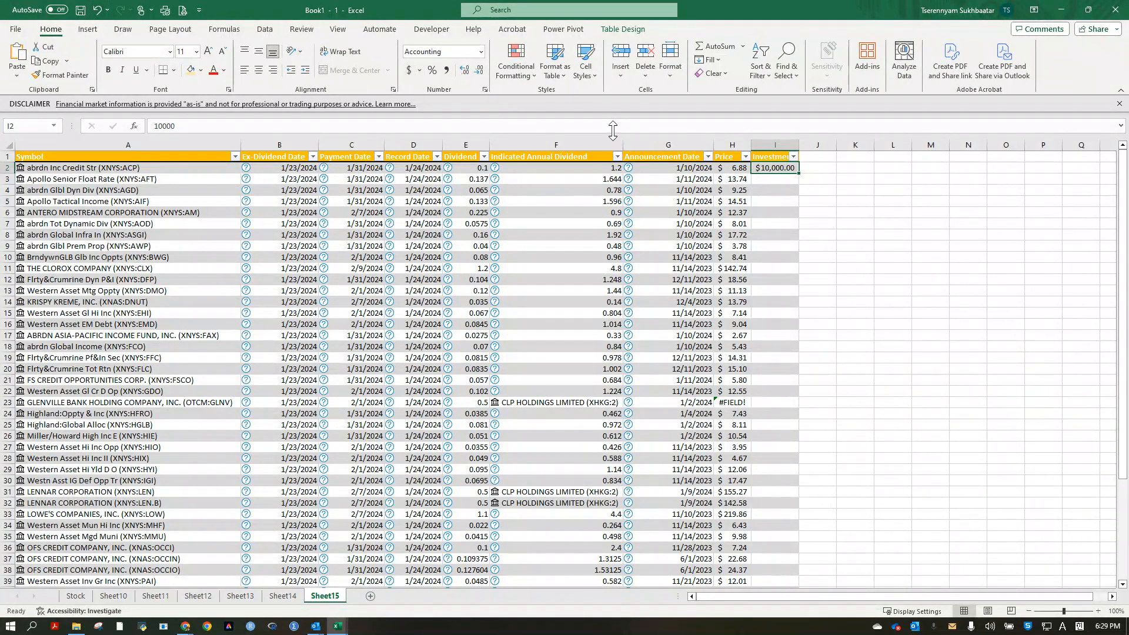
double_click(799, 174)
Add a column headed "# of stocks" after Investment and autofit its width.
click(818, 157)
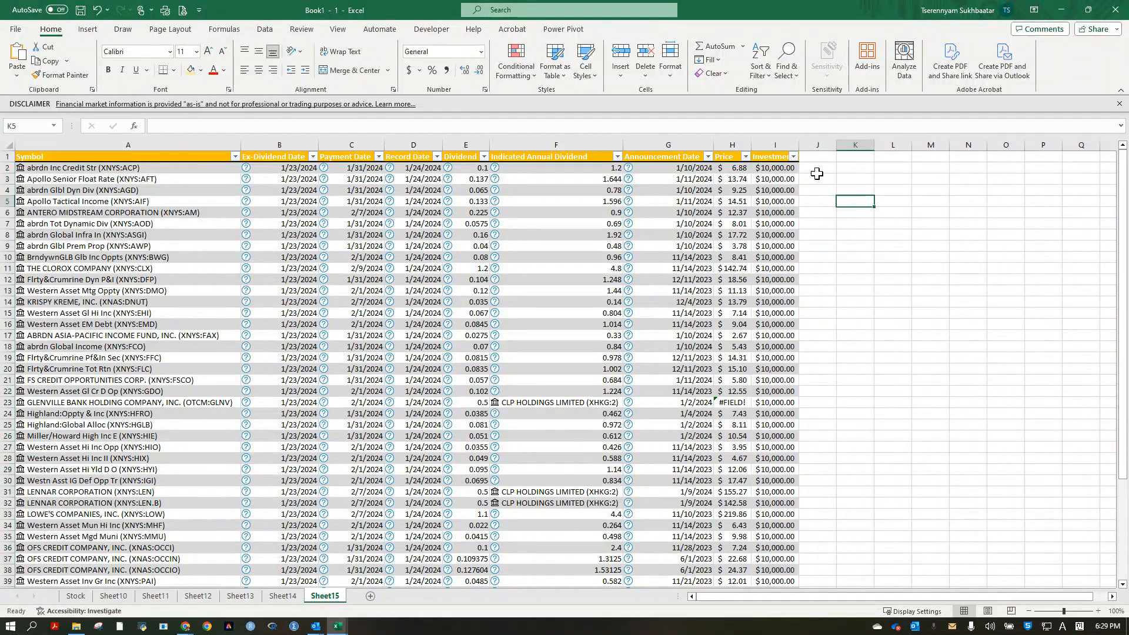
text(# of stocks)
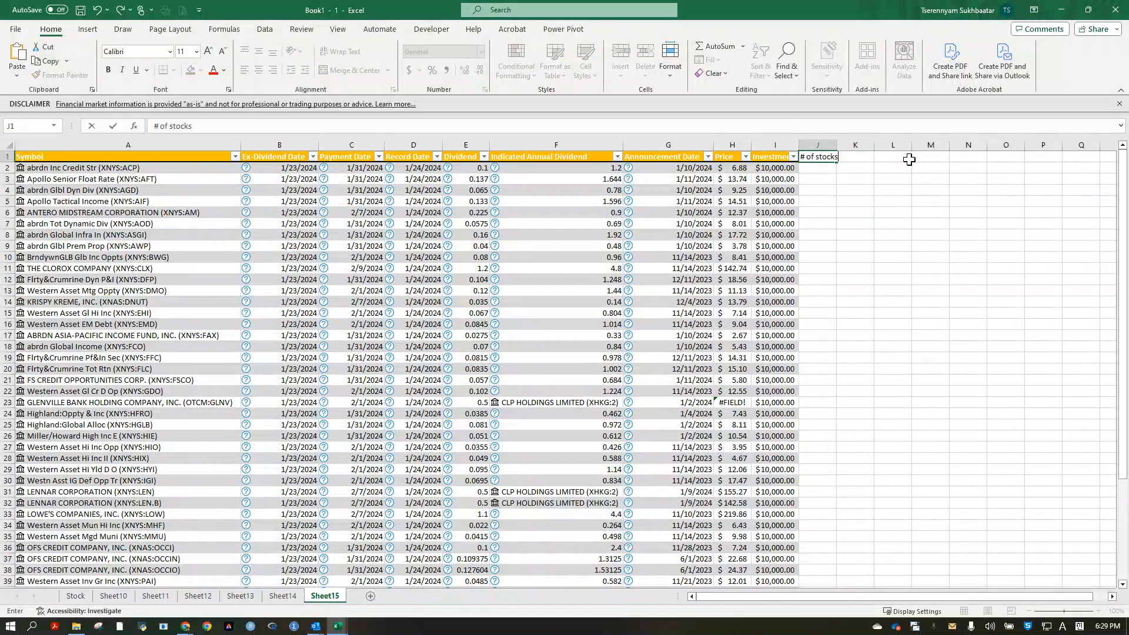
key(Return)
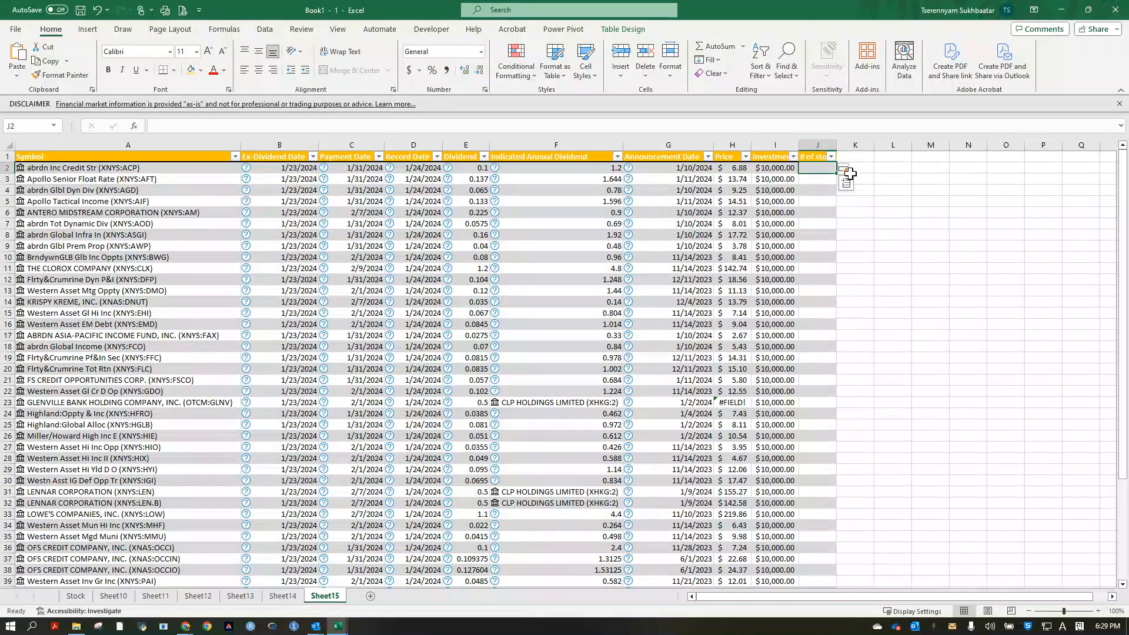
double_click(833, 151)
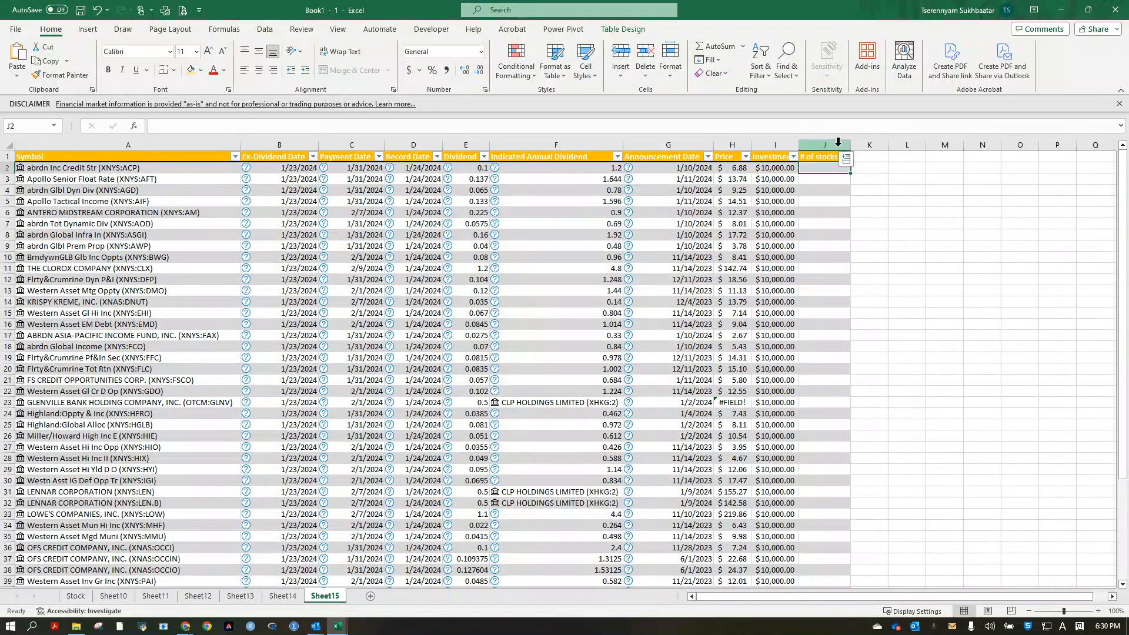
Fill the "# of stocks" column with a formula dividing Investment by Price.
click(827, 170)
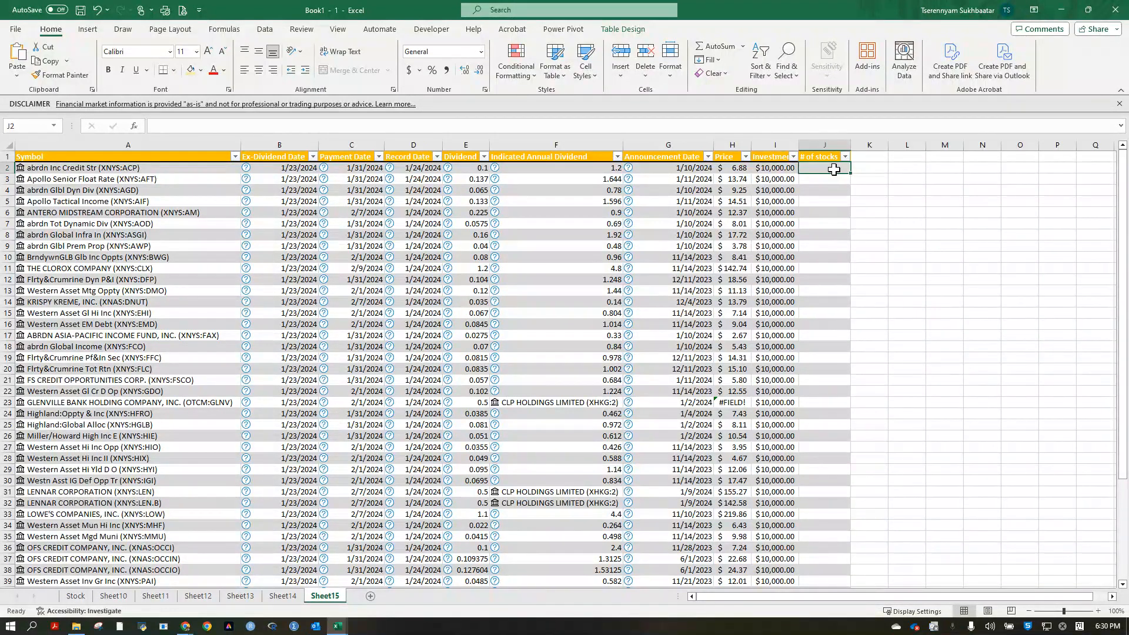
text(=)
key(Left)
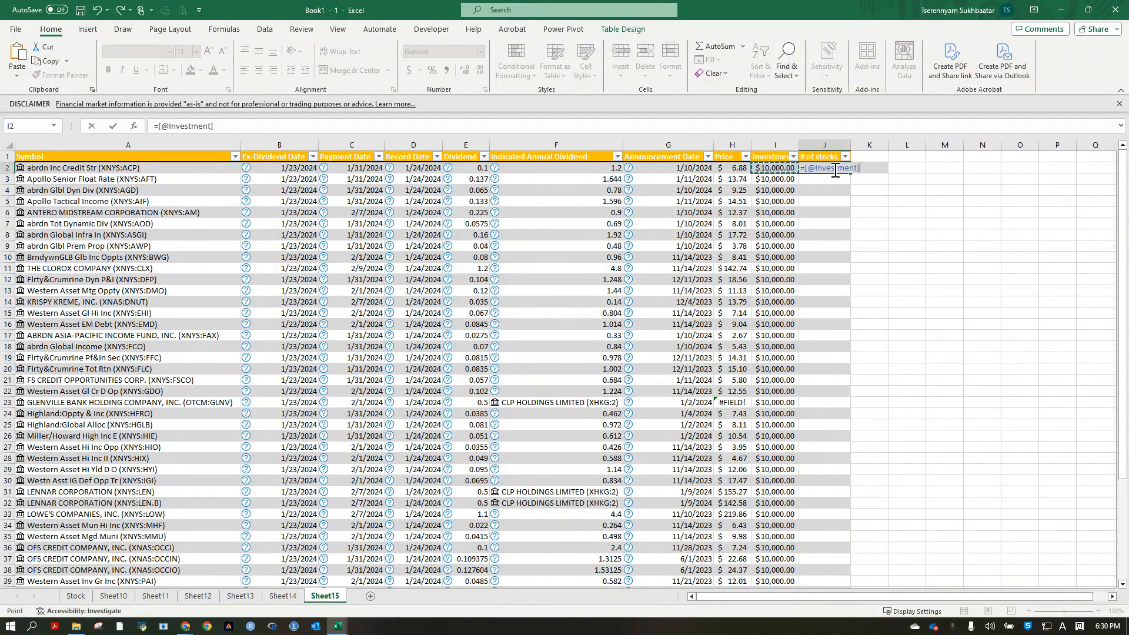
text(/)
key(Left)
key(Left)
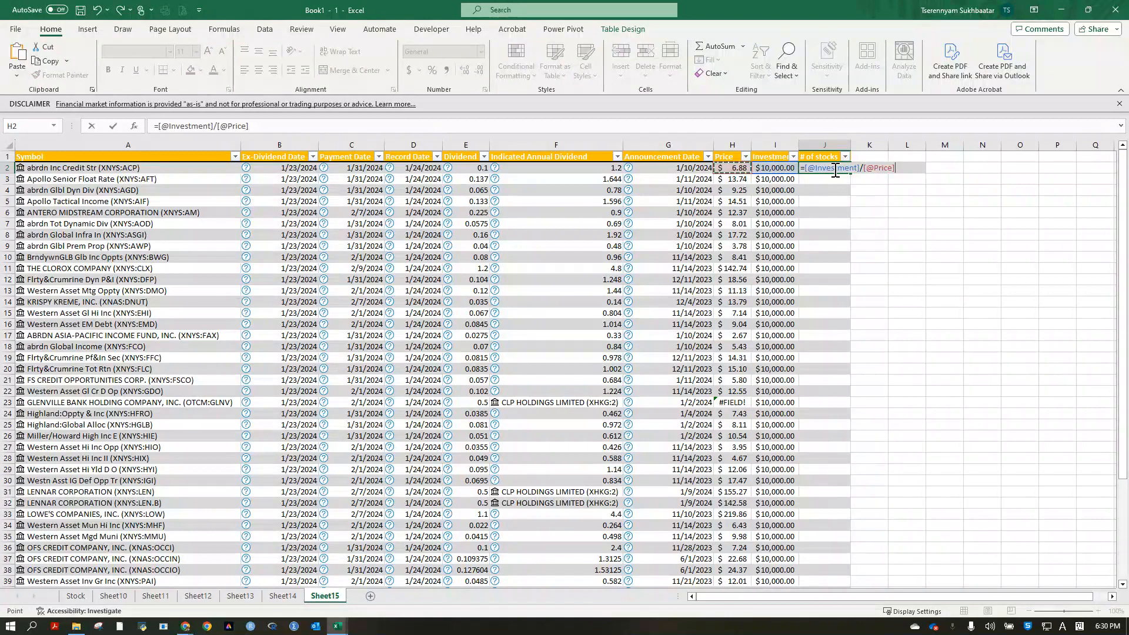
key(ctrl+Return)
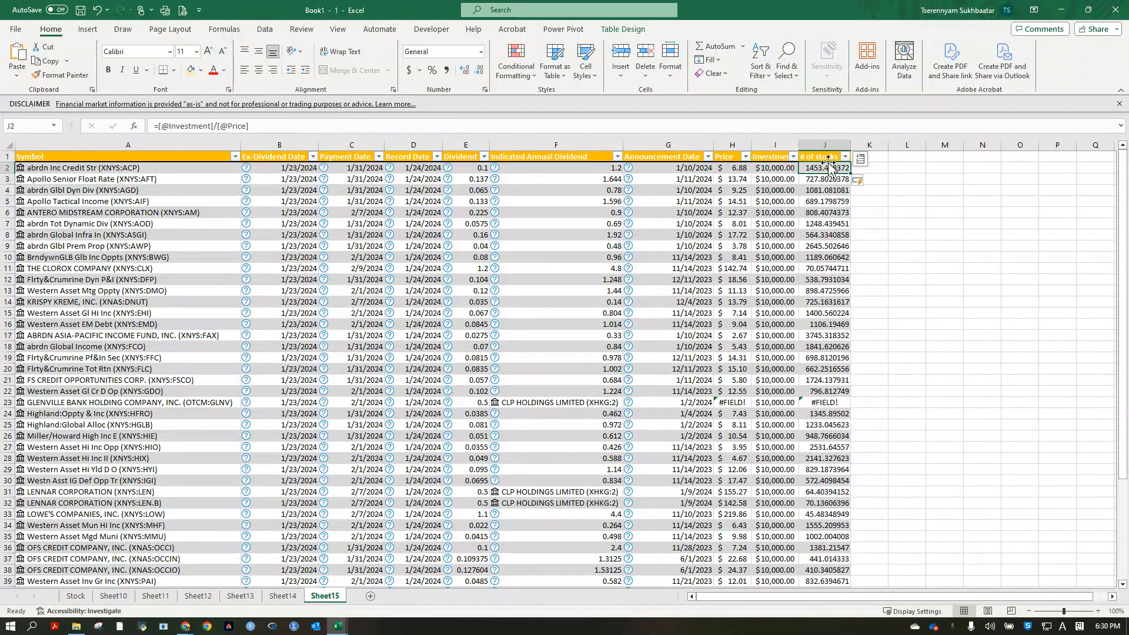
Format the "# of stocks" column with thousands separators and no decimal places.
click(824, 145)
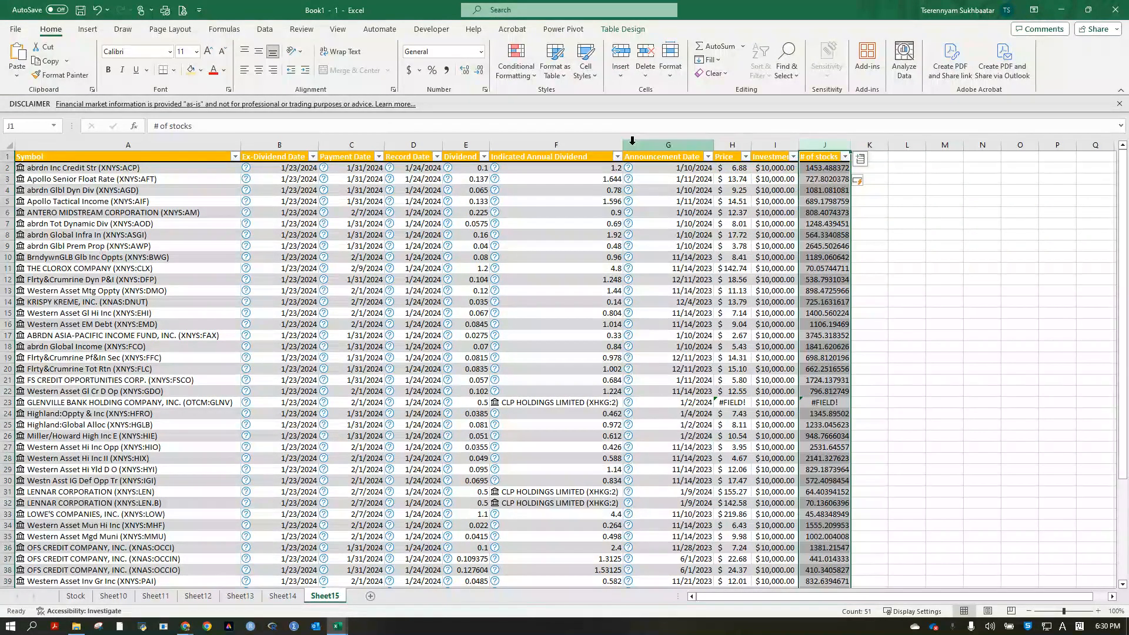
click(448, 70)
click(480, 70)
click(480, 70)
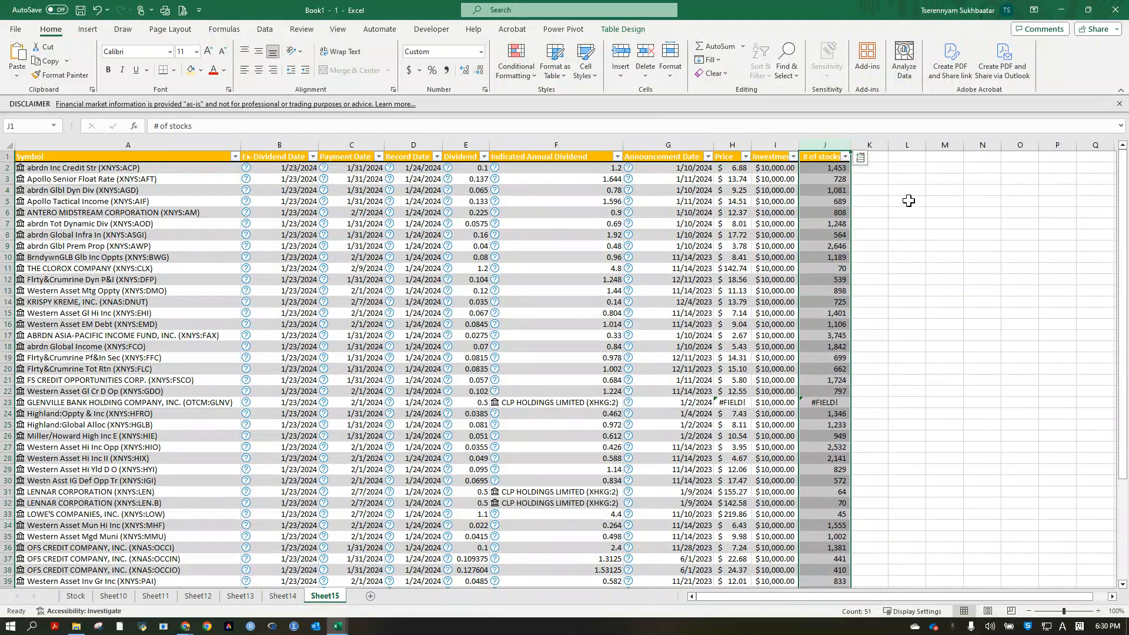
click(829, 168)
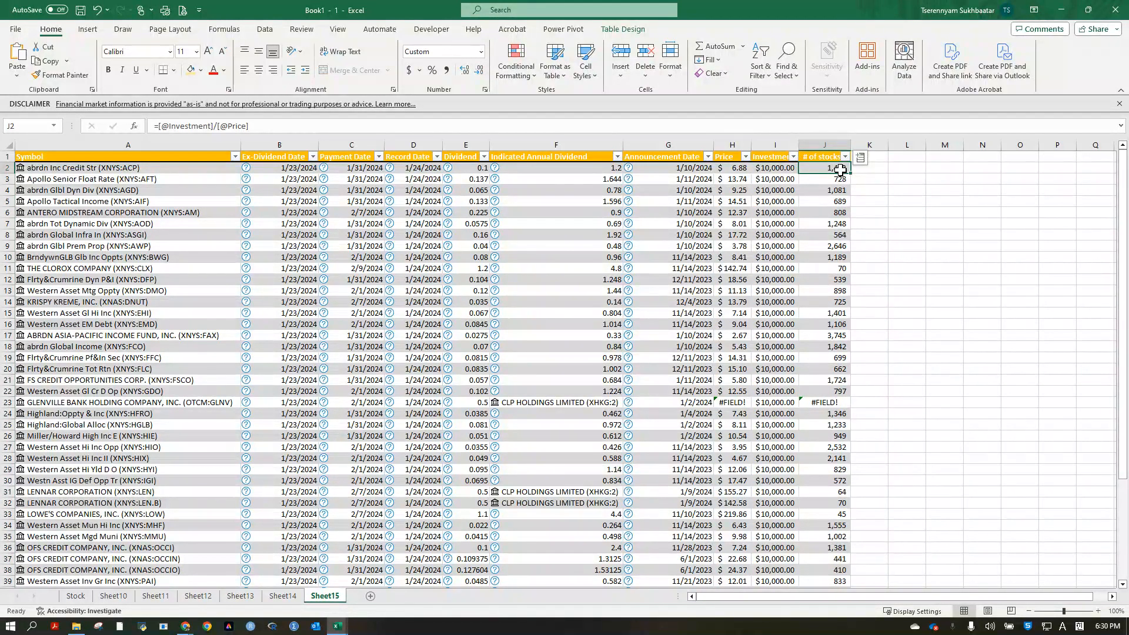
Add a column headed "Monthly dividend" after "# of stocks" and autofit its width.
click(869, 157)
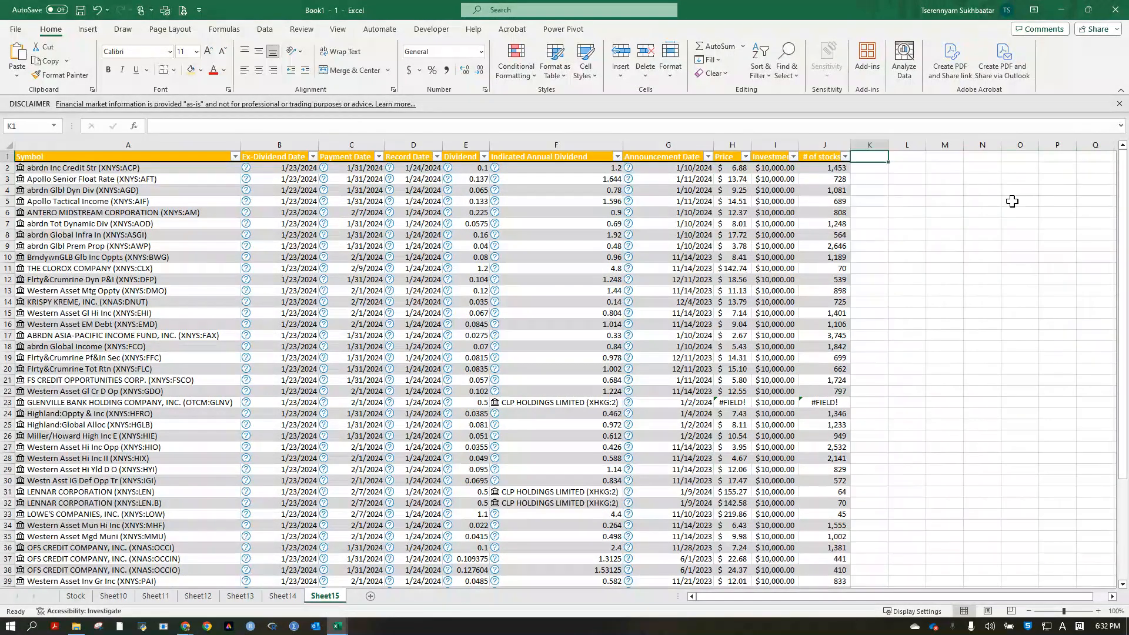
text(Monthly dividend)
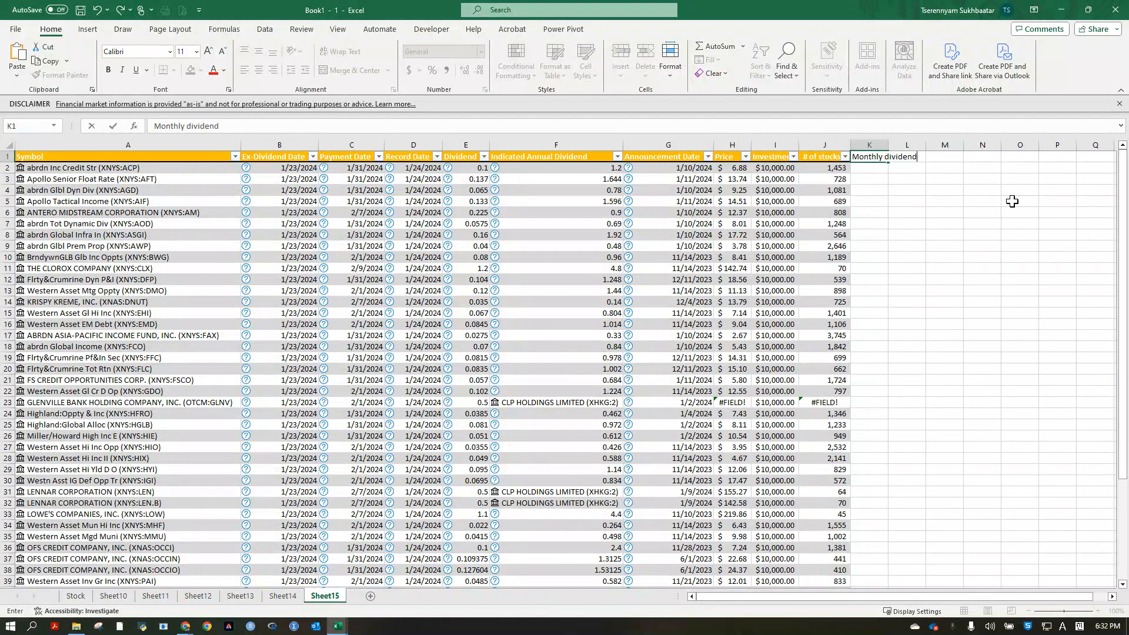
key(Return)
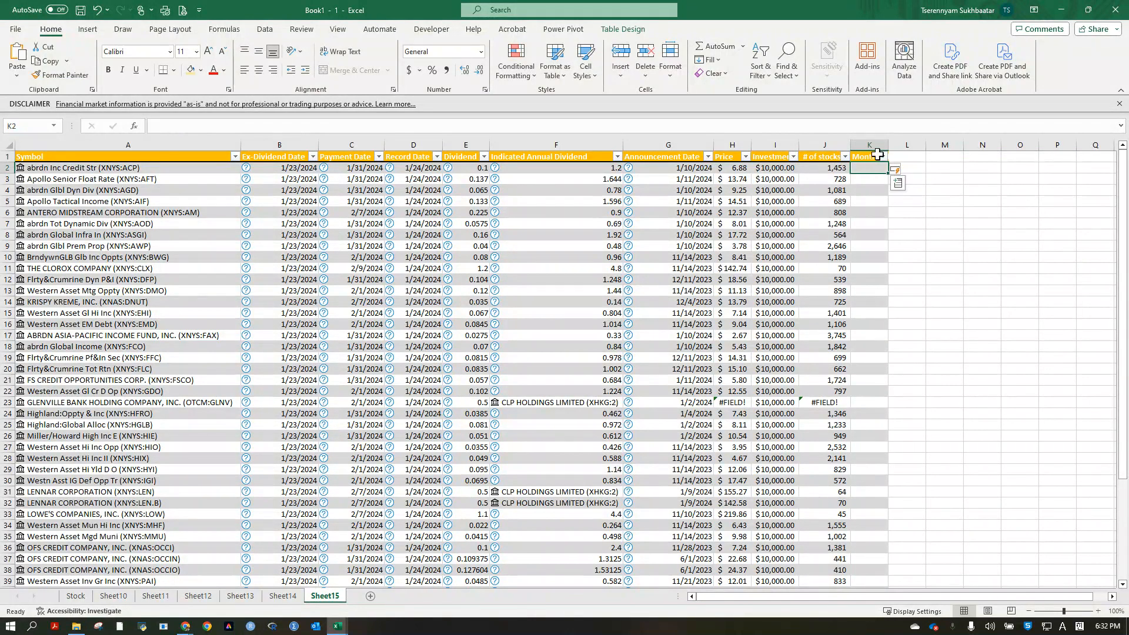
double_click(889, 148)
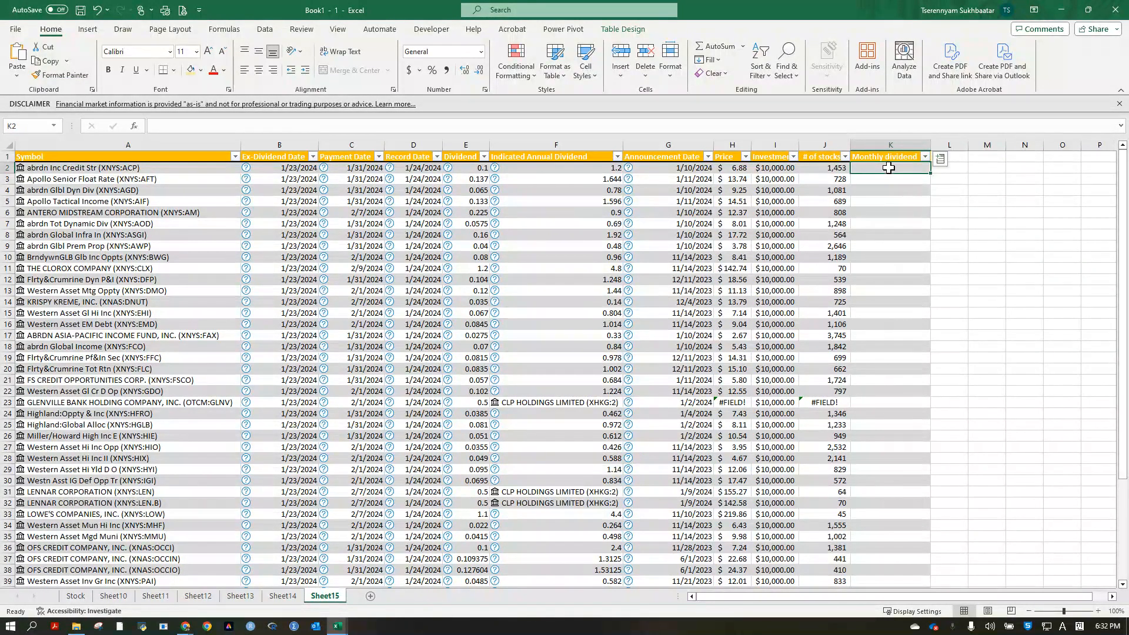
Calculate Monthly dividend as "# of stocks" multiplied by Dividend and apply the Accounting number format to the column.
text(=)
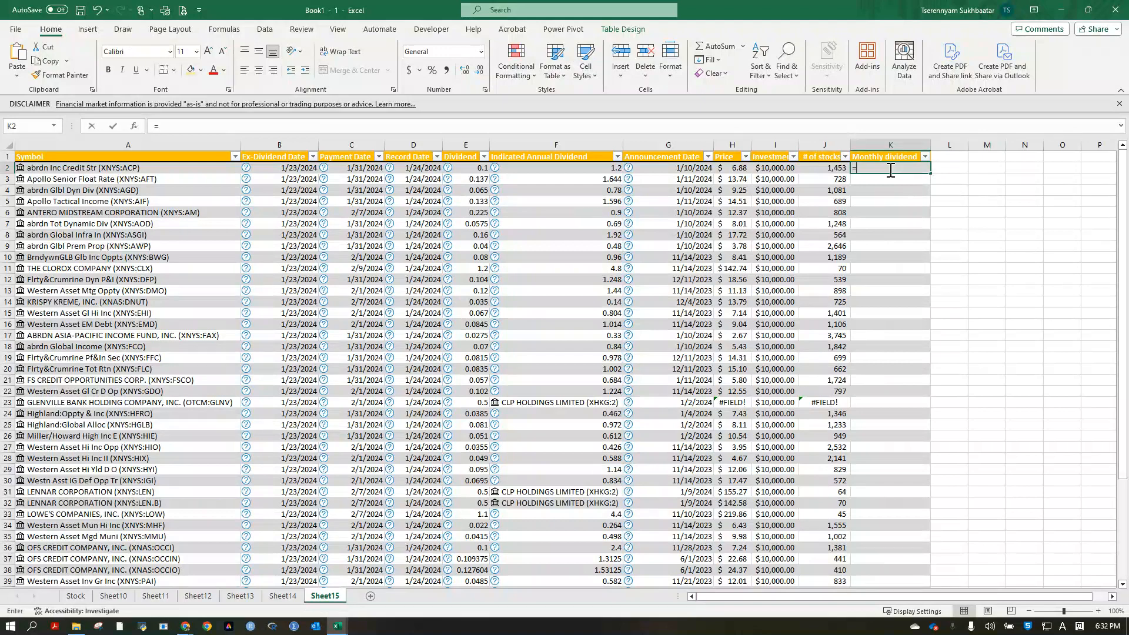
key(Left)
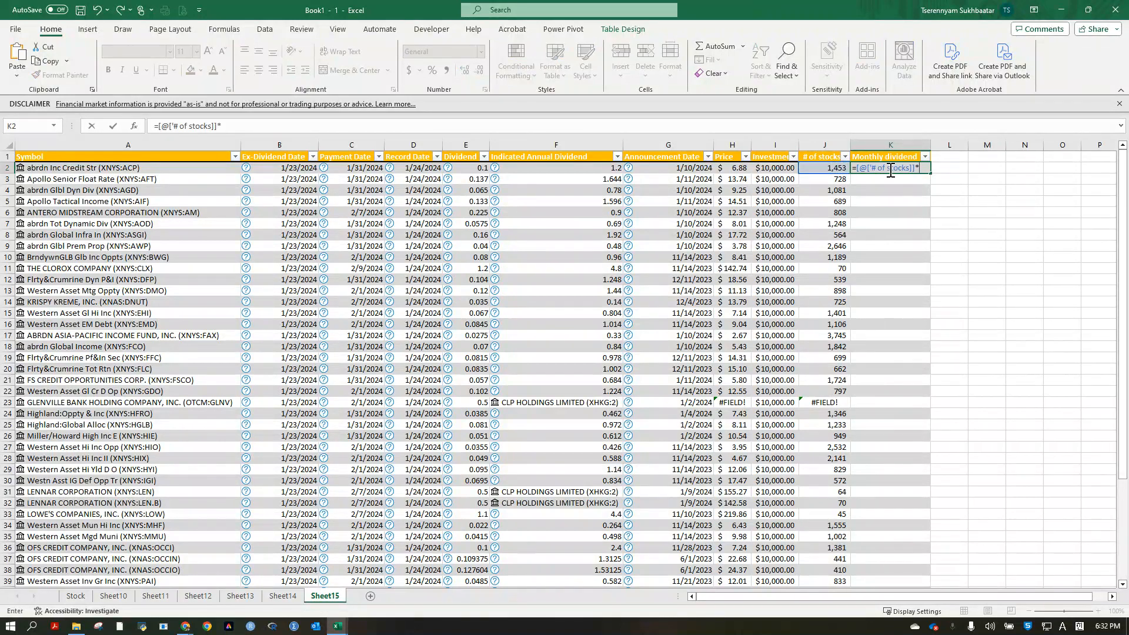
text(*)
key(Left)
key(Left)
key(Left)
key(Left)
key(Left)
key(Left)
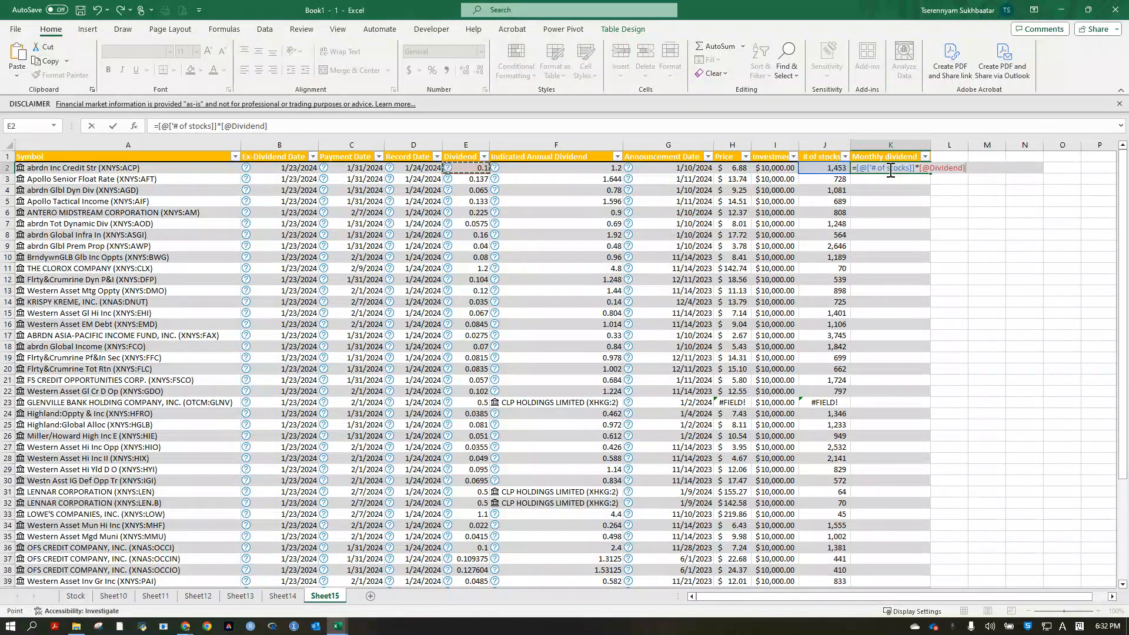
key(Return)
click(900, 144)
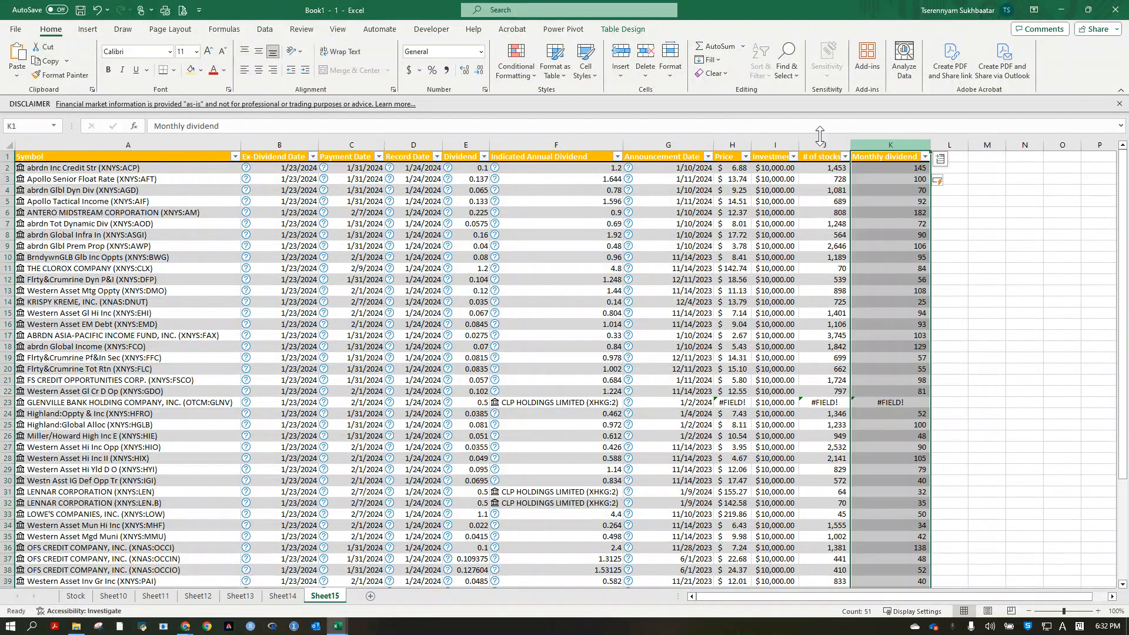
click(409, 70)
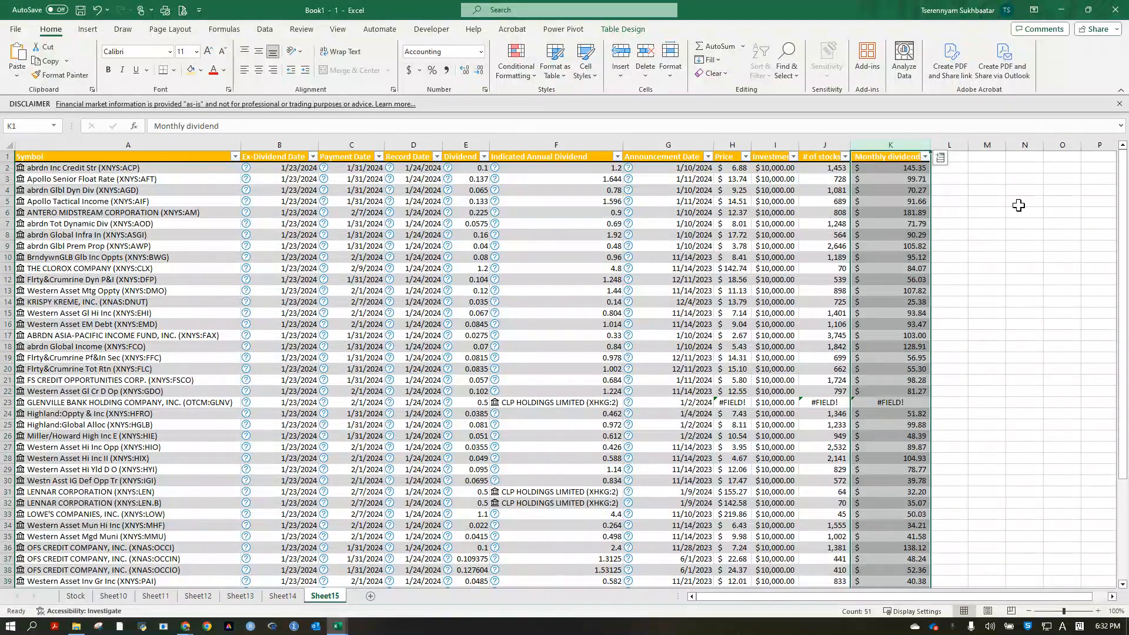
Add a column headed "Annual dividend" after Monthly dividend.
click(958, 158)
text(Ann)
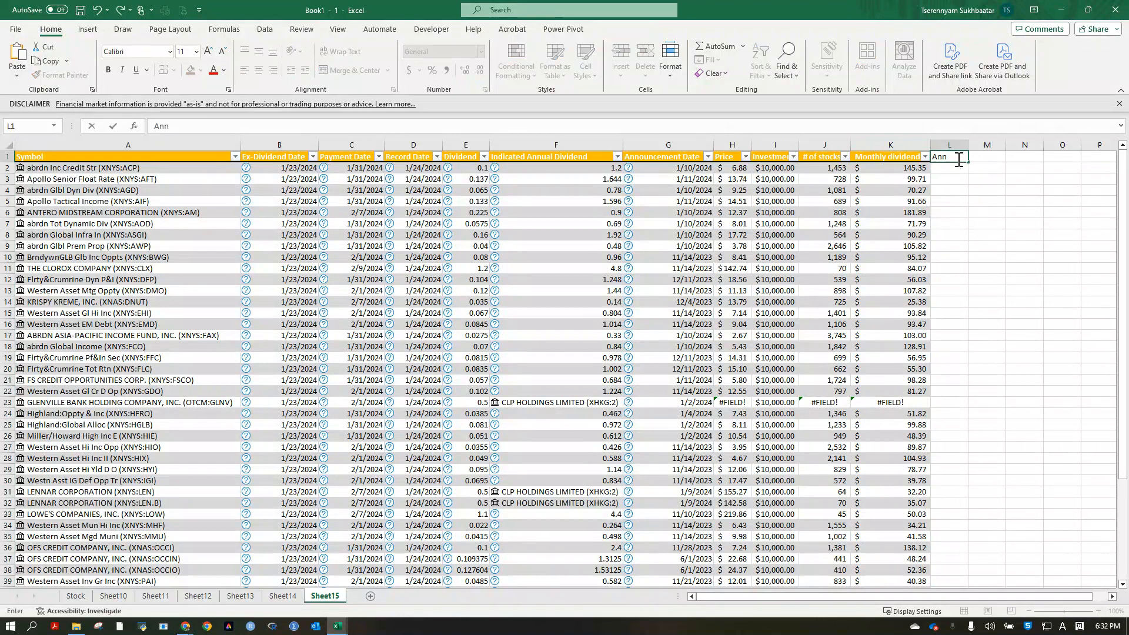
text(ual dividend)
key(Return)
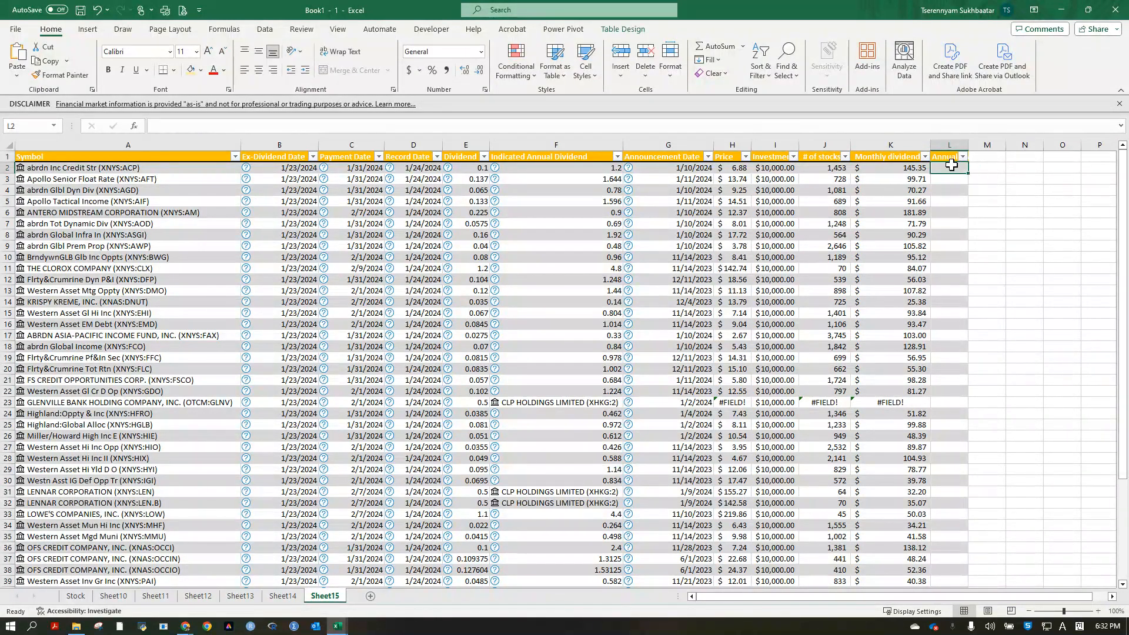
Fill the Annual dividend column with a formula multiplying "# of stocks" by Indicated Annual Dividend.
text(=)
key(Left)
key(Left)
key(Left)
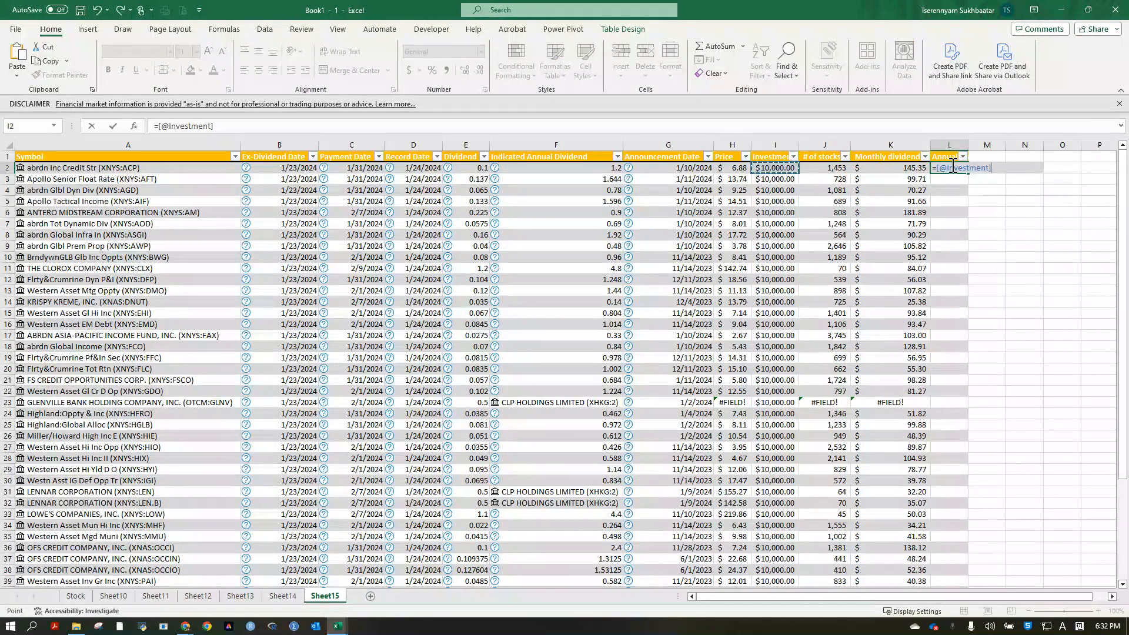
key(Right)
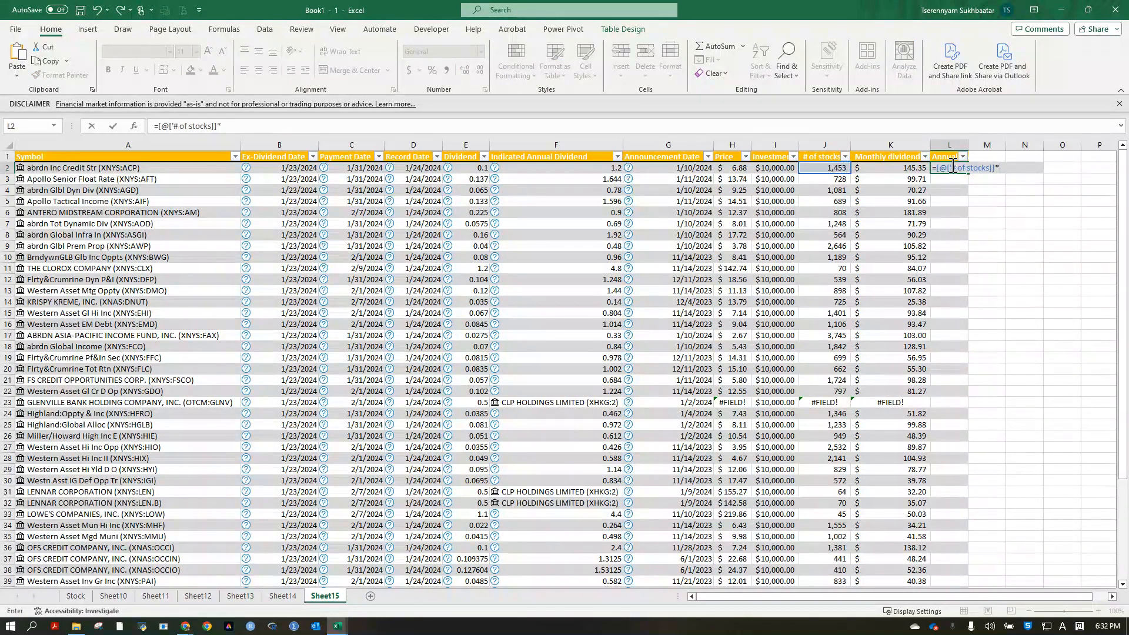
text(*)
key(Left)
key(Left)
key(Left)
key(Left)
key(Left)
key(Left)
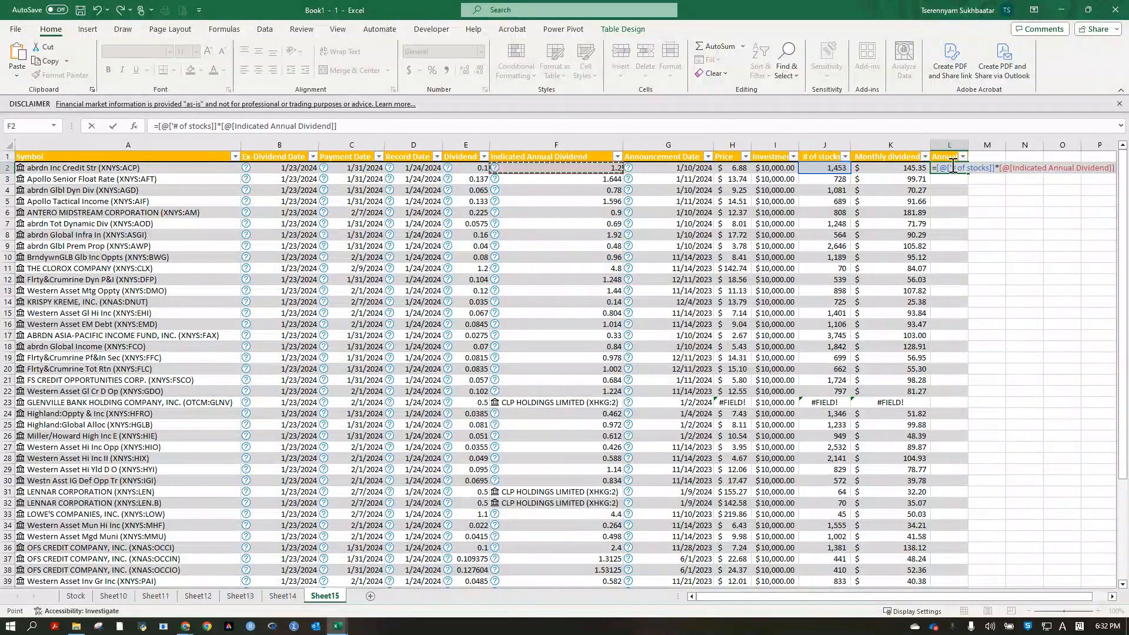
key(Return)
click(1013, 234)
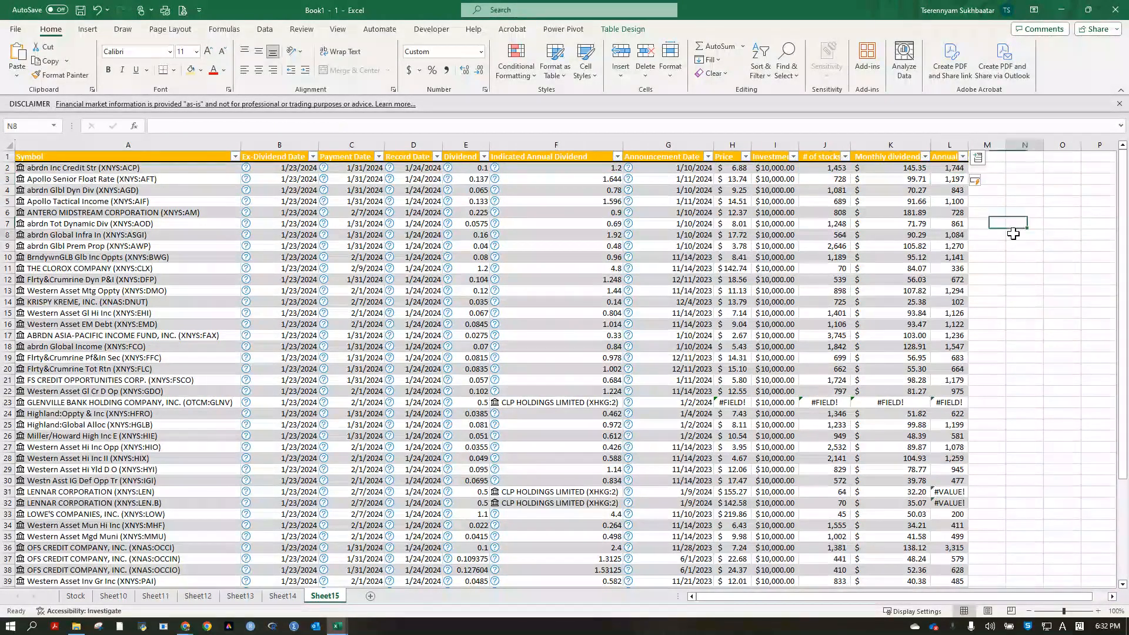
Format the Monthly dividend and Annual dividend columns as Accounting without decimals and autofit the Annual dividend column's width.
click(949, 145)
drag(907, 145, 965, 137)
click(586, 59)
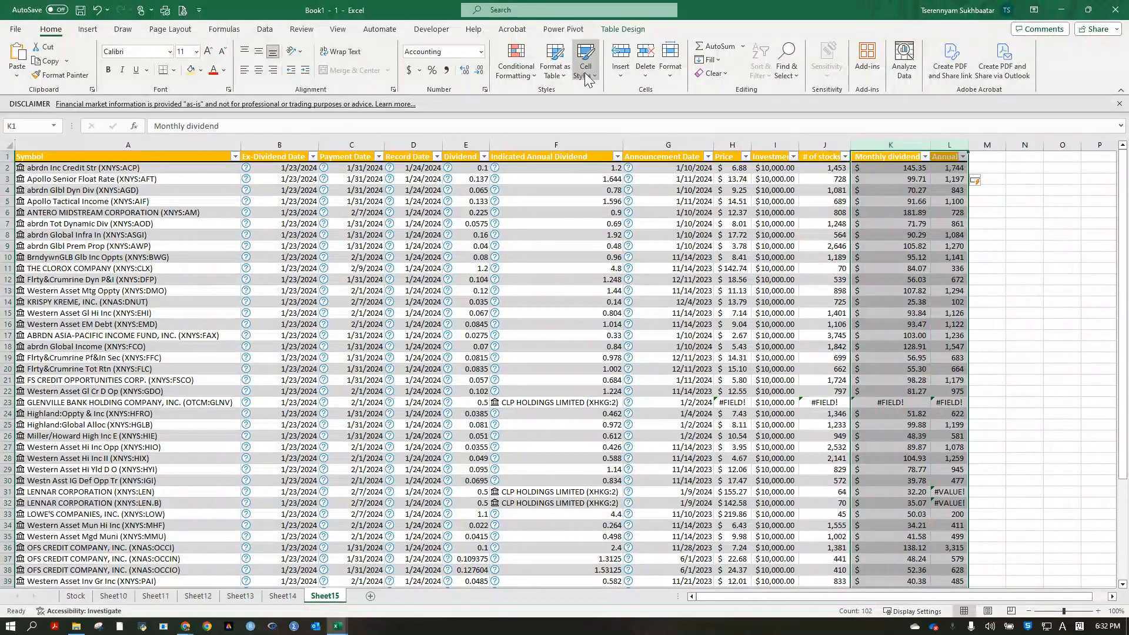
key(Escape)
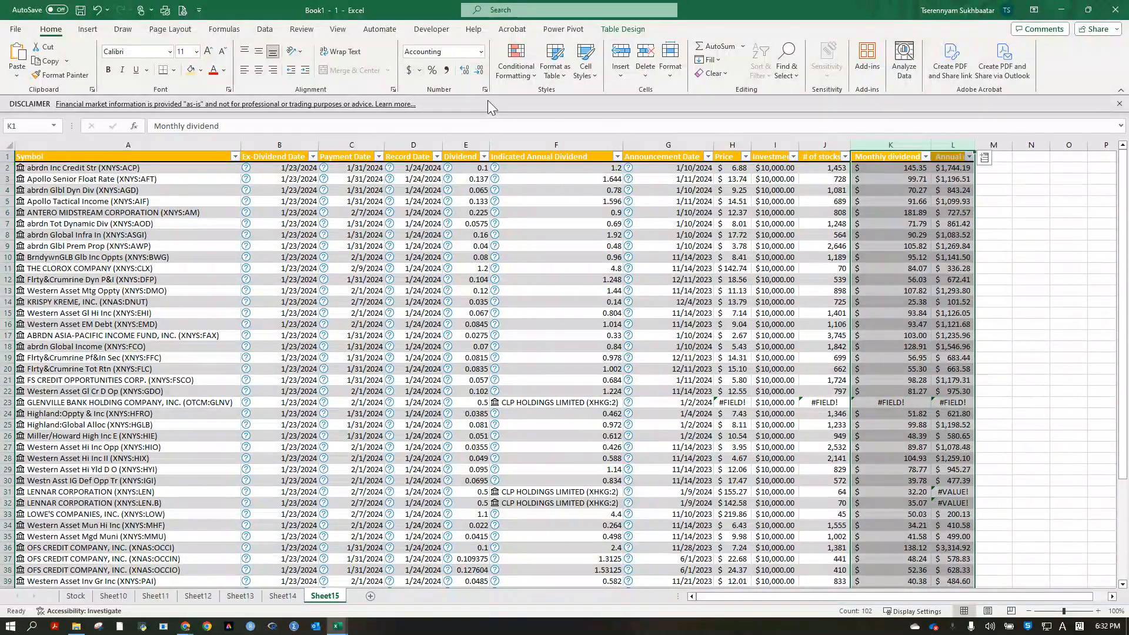
click(479, 70)
click(479, 71)
click(995, 246)
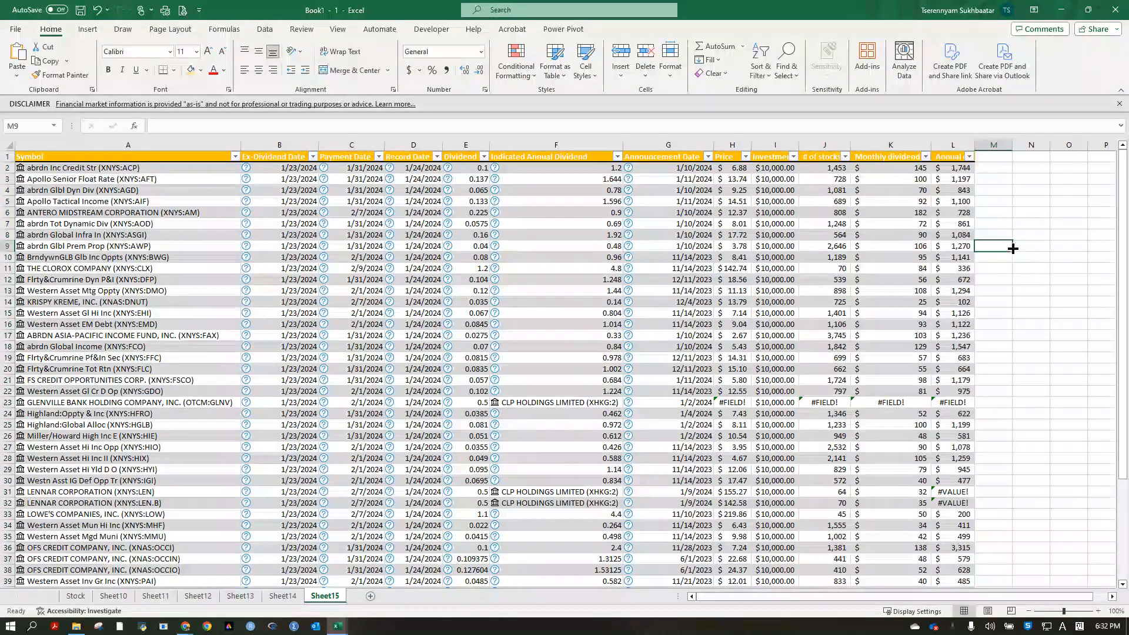
double_click(976, 146)
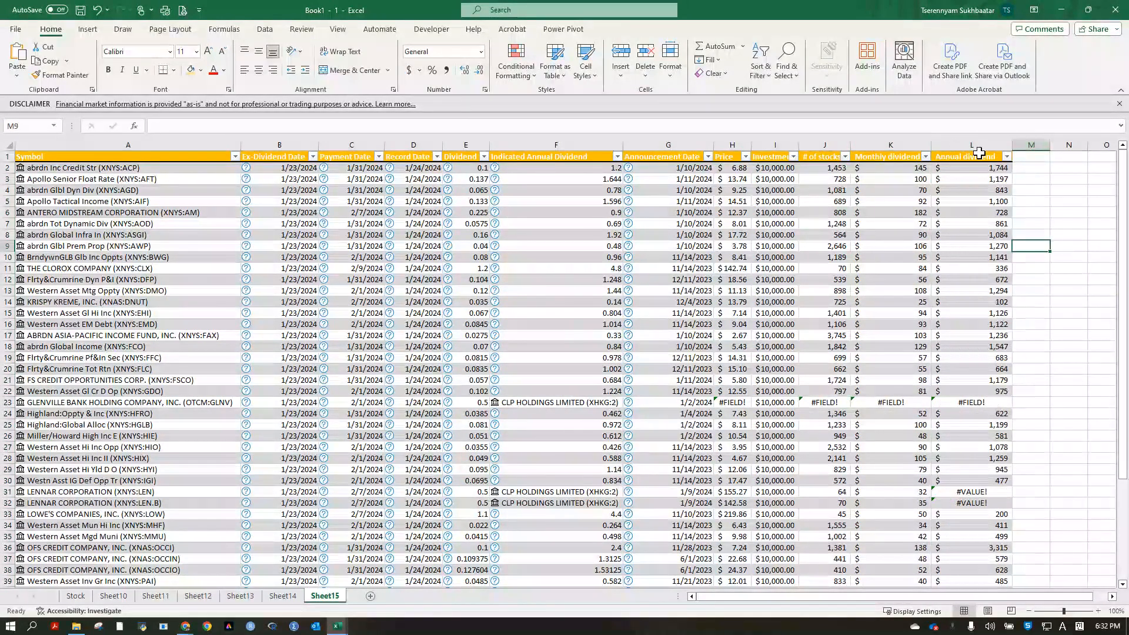
click(1030, 258)
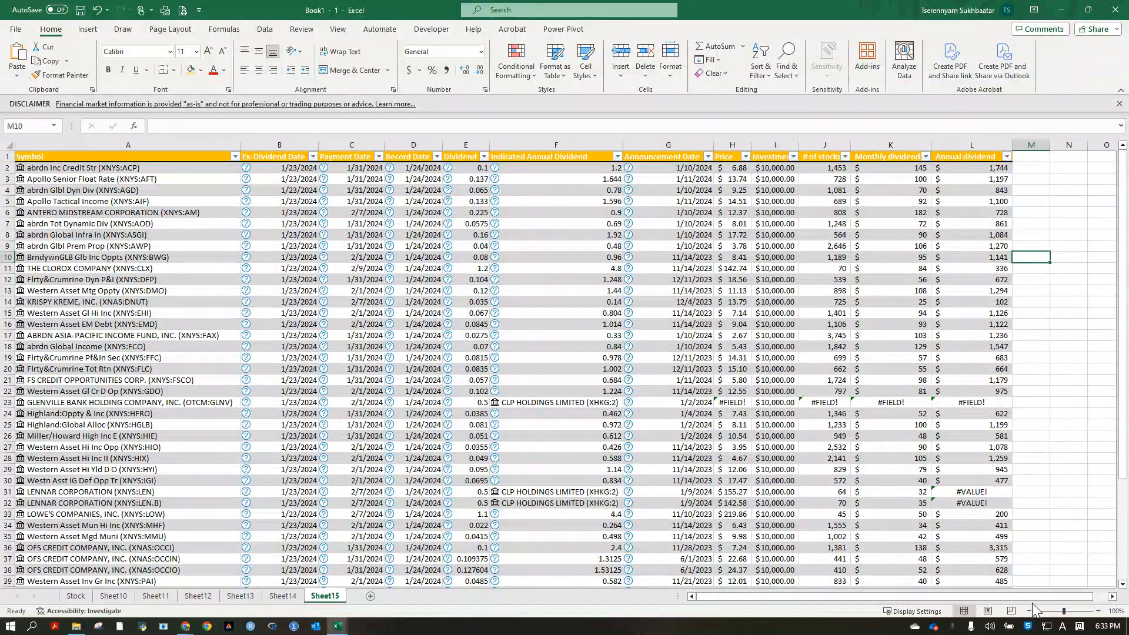
Add a column headed "Percent" after Annual dividend.
scroll(1034, 611, right, 1)
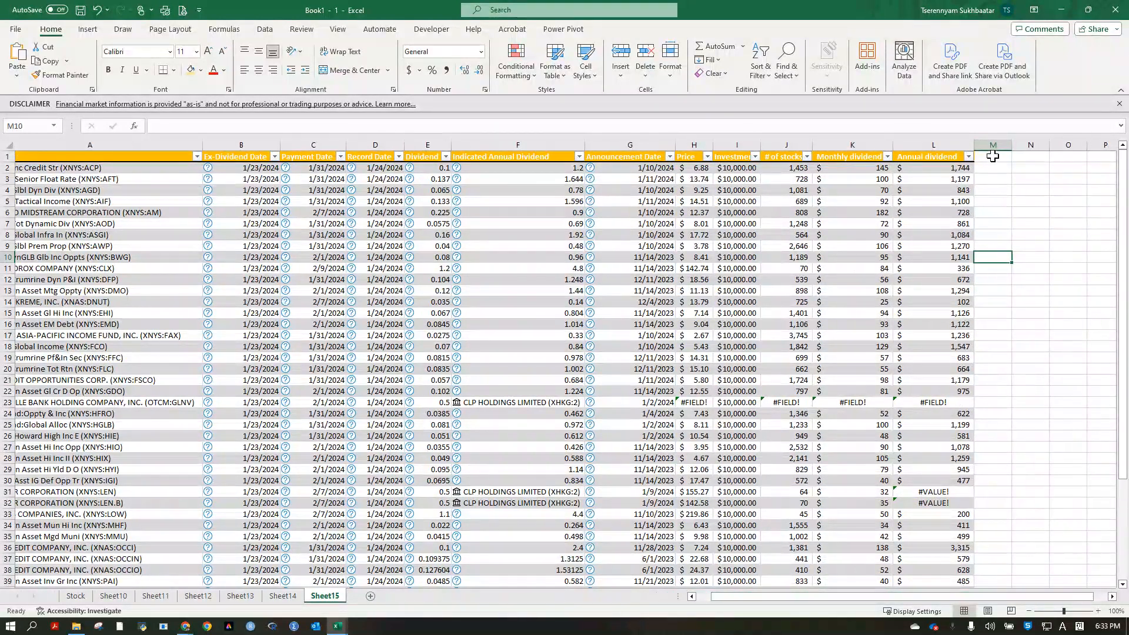
click(993, 156)
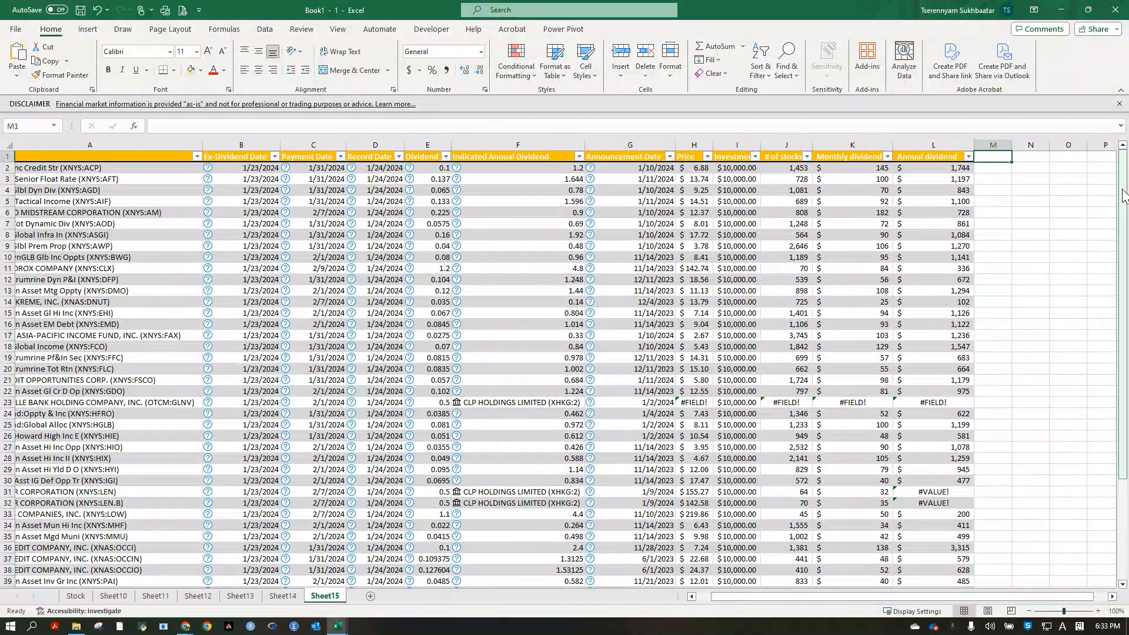
text(Percent)
key(Return)
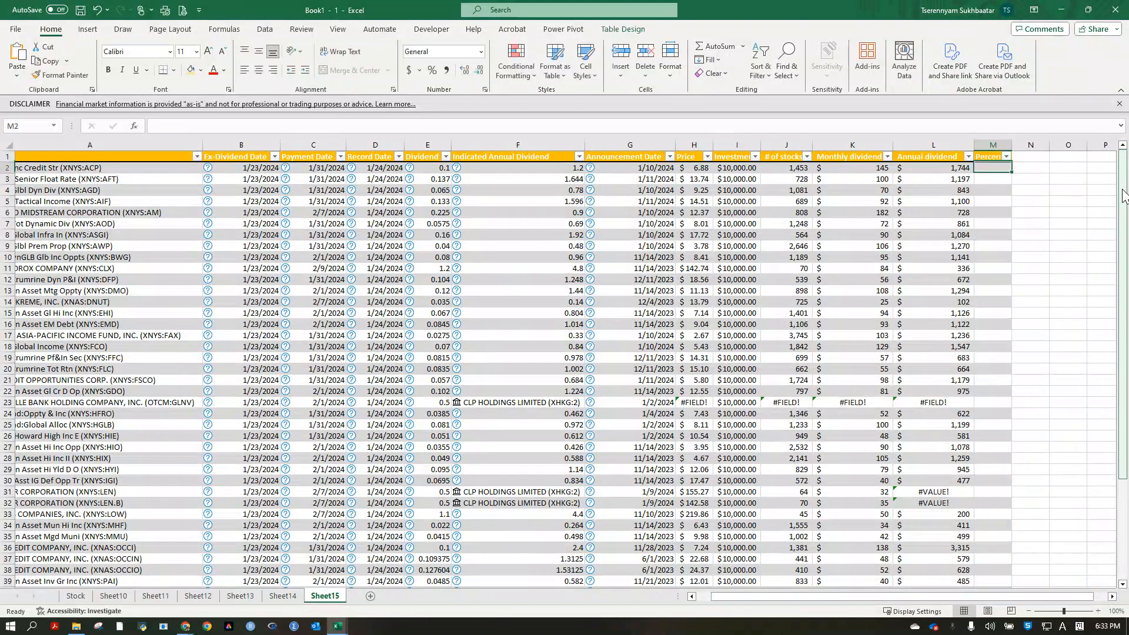
Fill the Percent column with a formula dividing Annual dividend by Investment.
text(=)
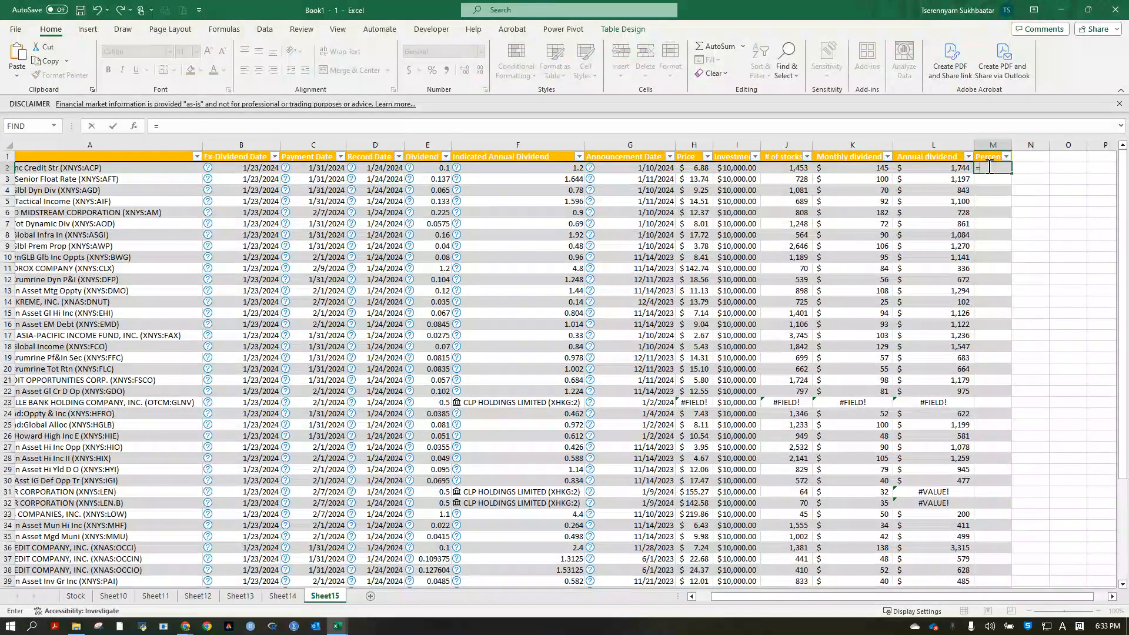
key(Left)
text(/)
key(Left)
key(Left)
key(Left)
key(Left)
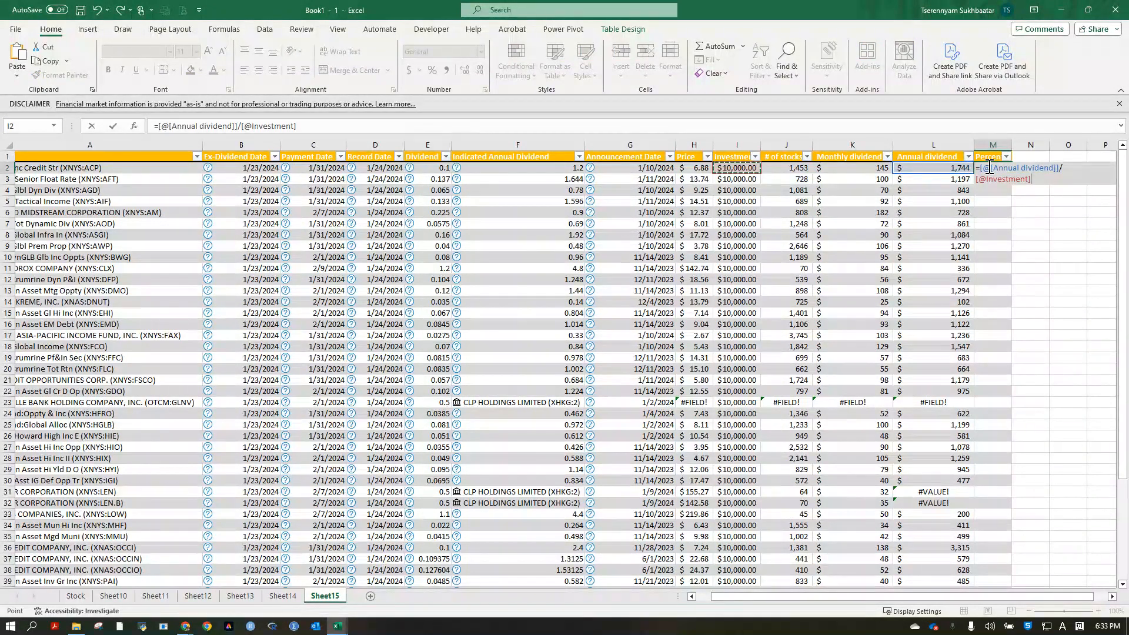
key(Return)
click(999, 167)
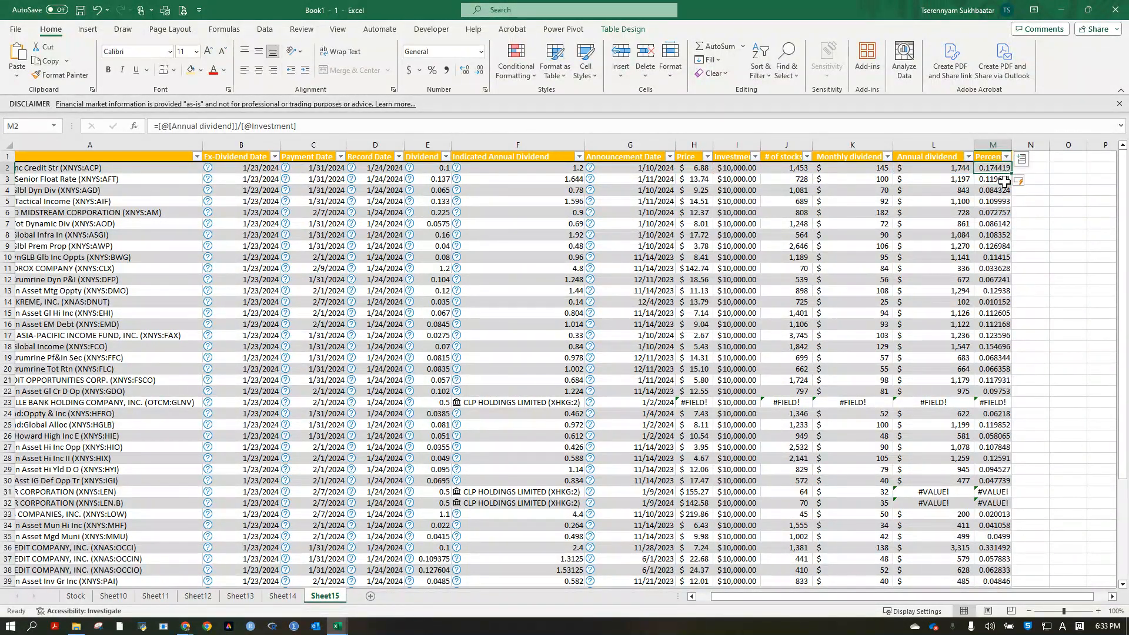
Format the whole Percent column as Percentage without decimals.
click(980, 148)
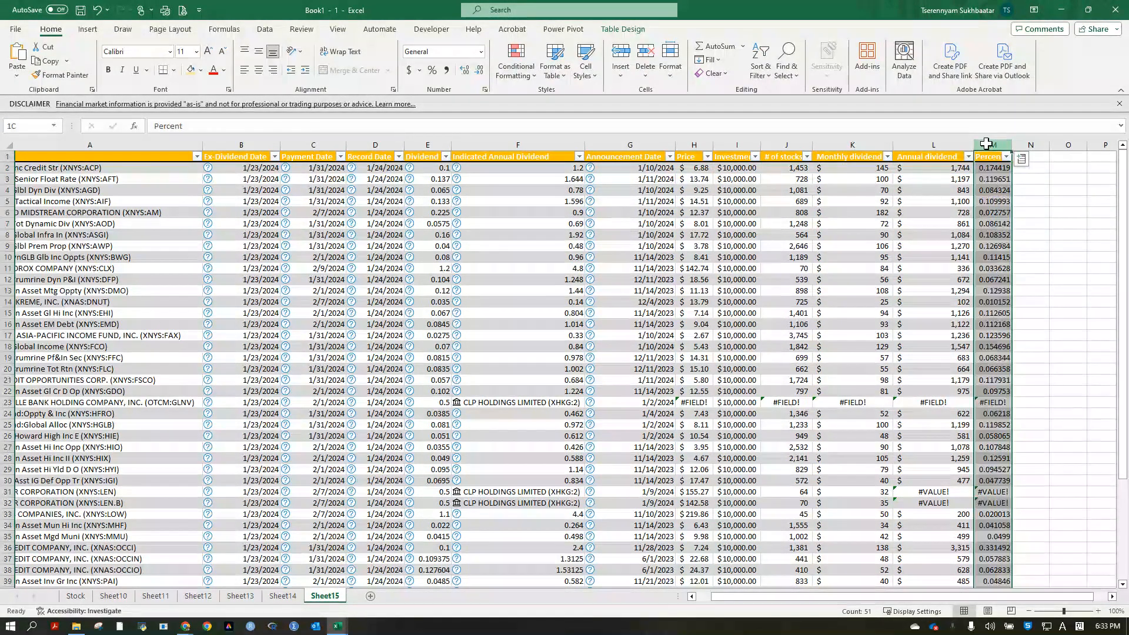
click(410, 71)
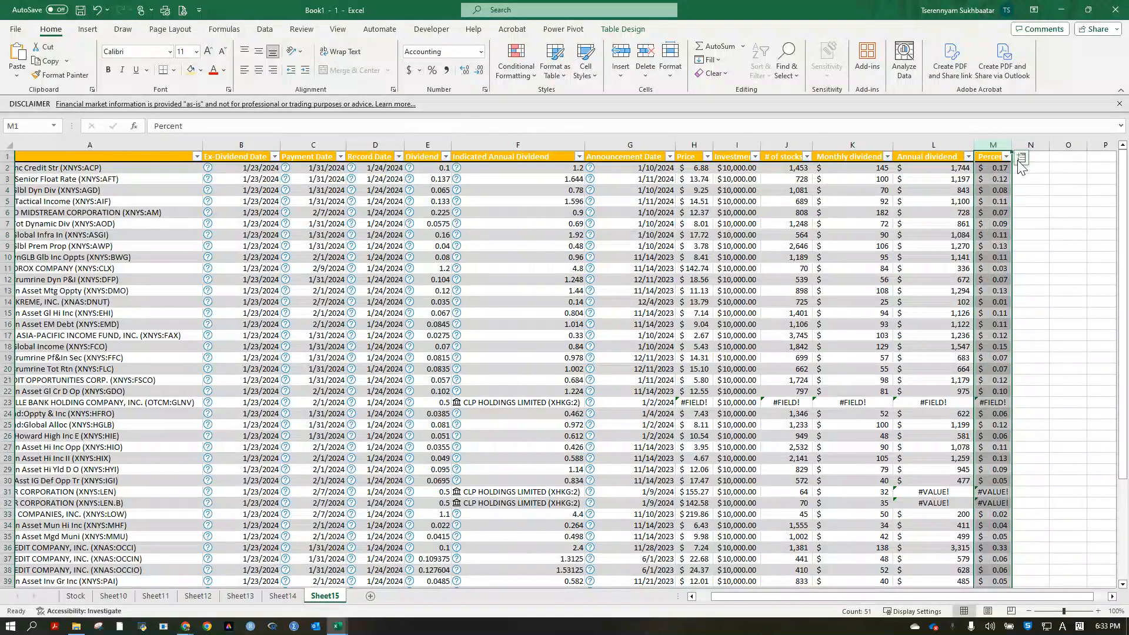
click(432, 70)
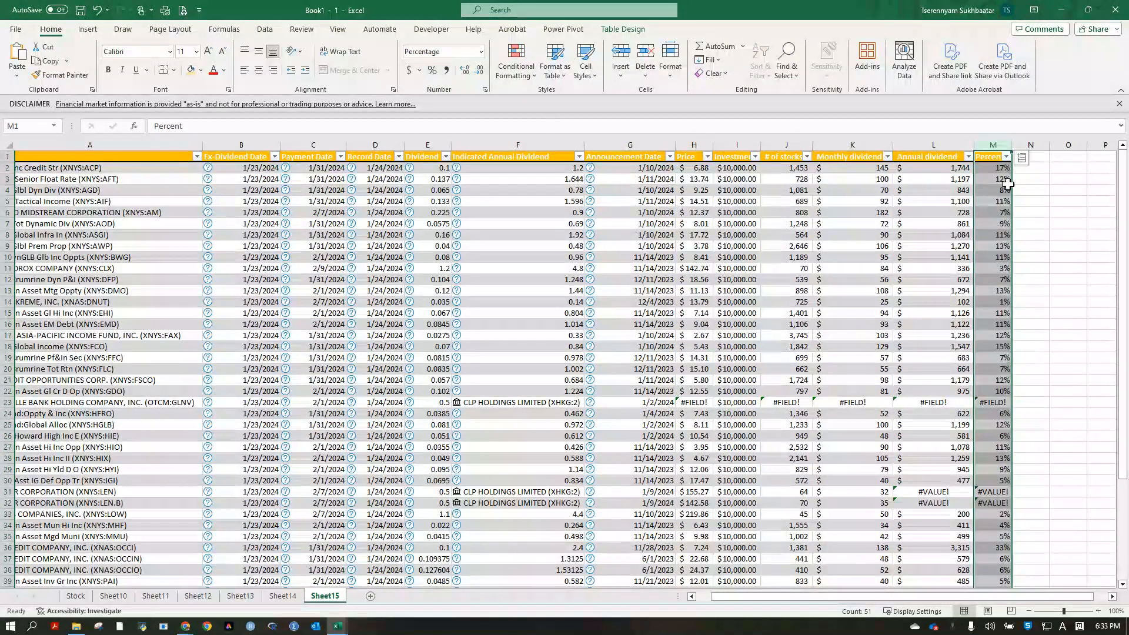
click(1031, 240)
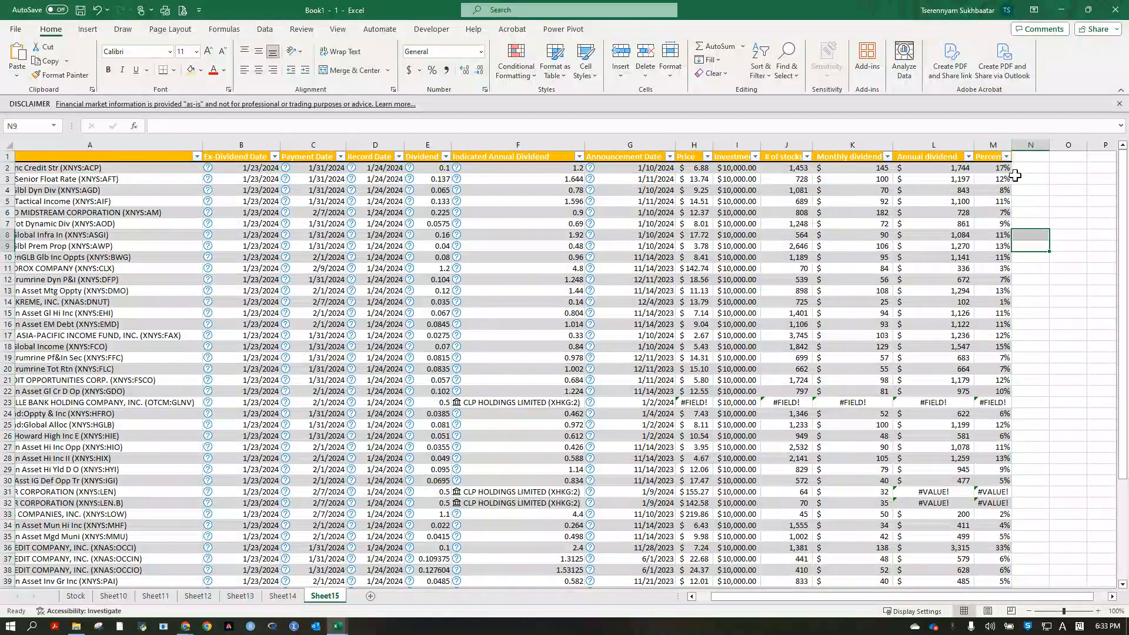
Sort the table by the Percent column from largest to smallest.
click(1006, 157)
click(962, 188)
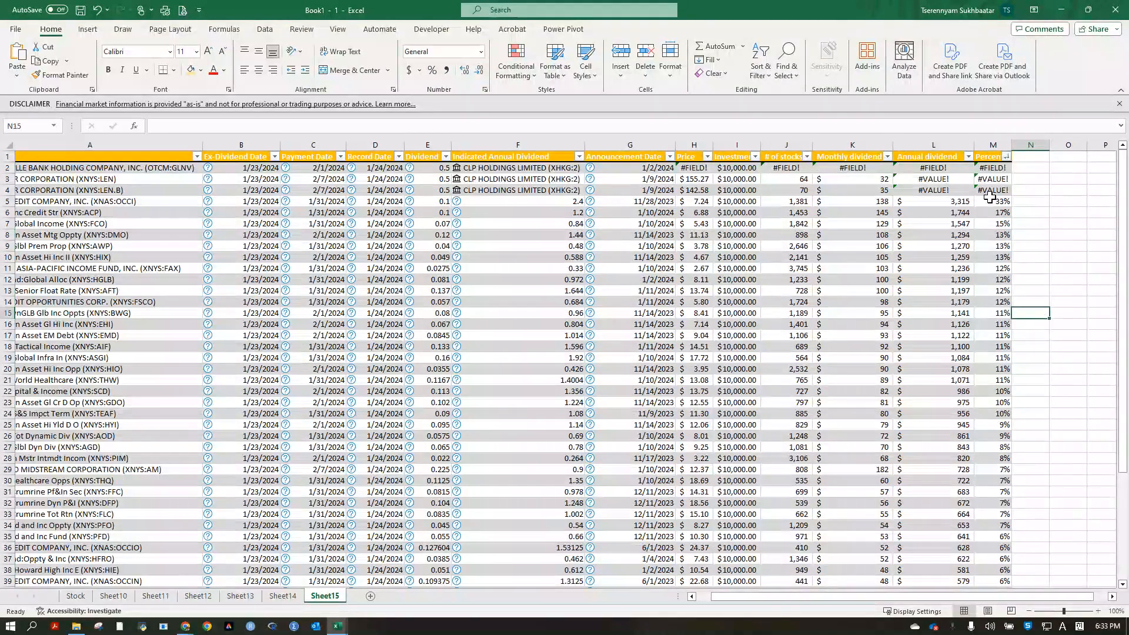
click(995, 203)
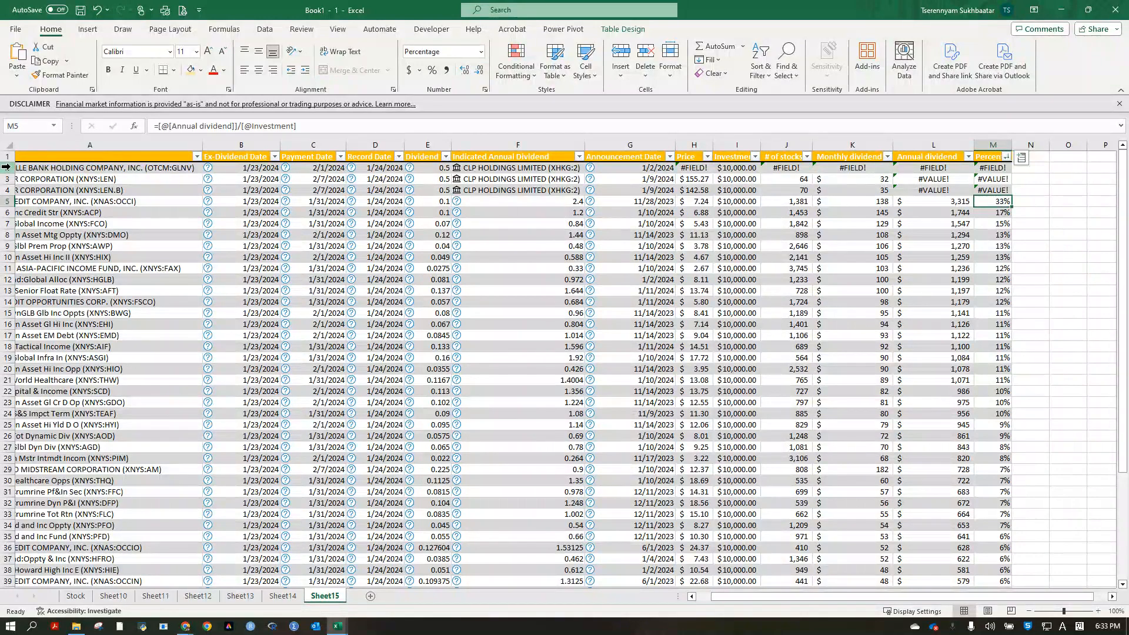
Delete rows 2 to 4, the Glenville Bank and two Lennar entries with error values.
drag(6, 167, 7, 190)
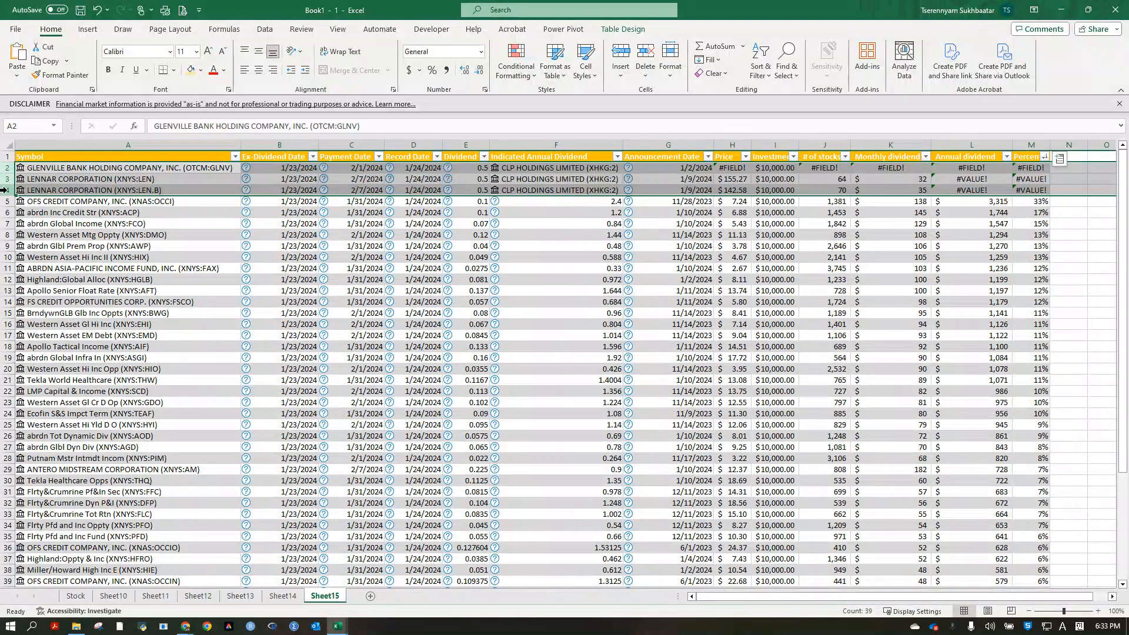
right_click(4, 190)
click(40, 341)
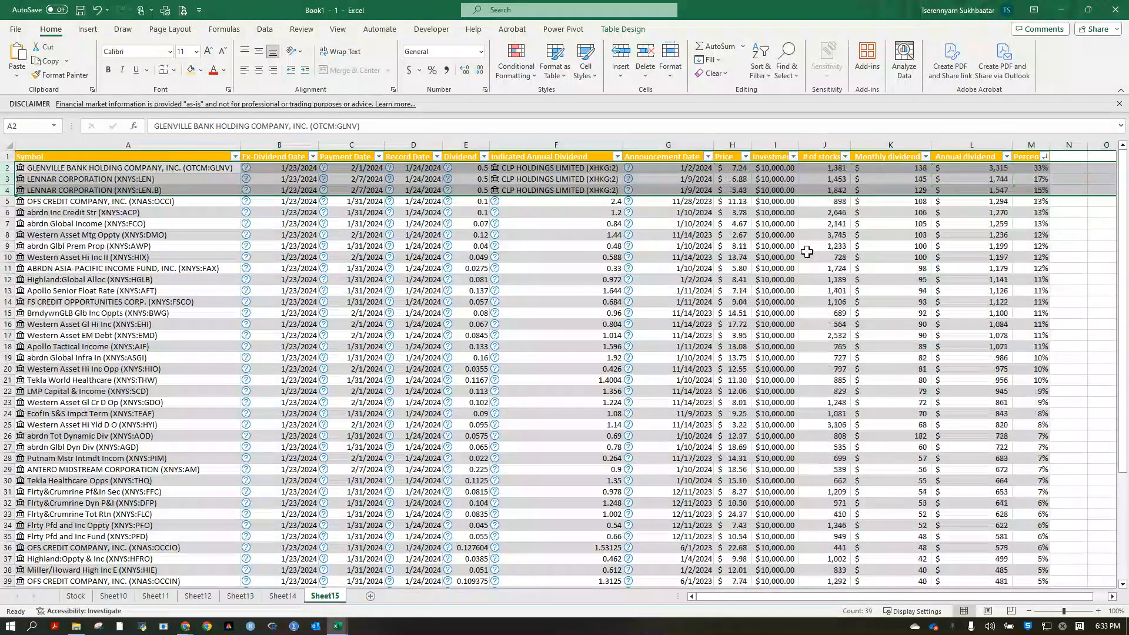
Review the highest Percent values and the top-ranked stock's symbol, investment, number of stocks and annual dividend.
drag(1030, 180, 1028, 173)
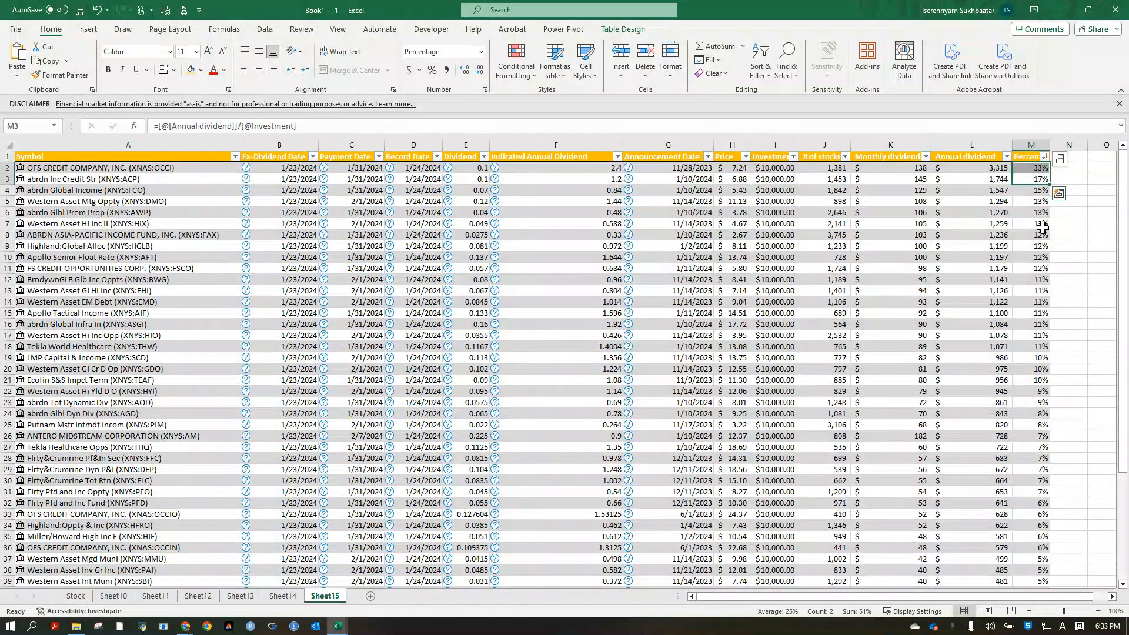
click(1040, 226)
click(1027, 168)
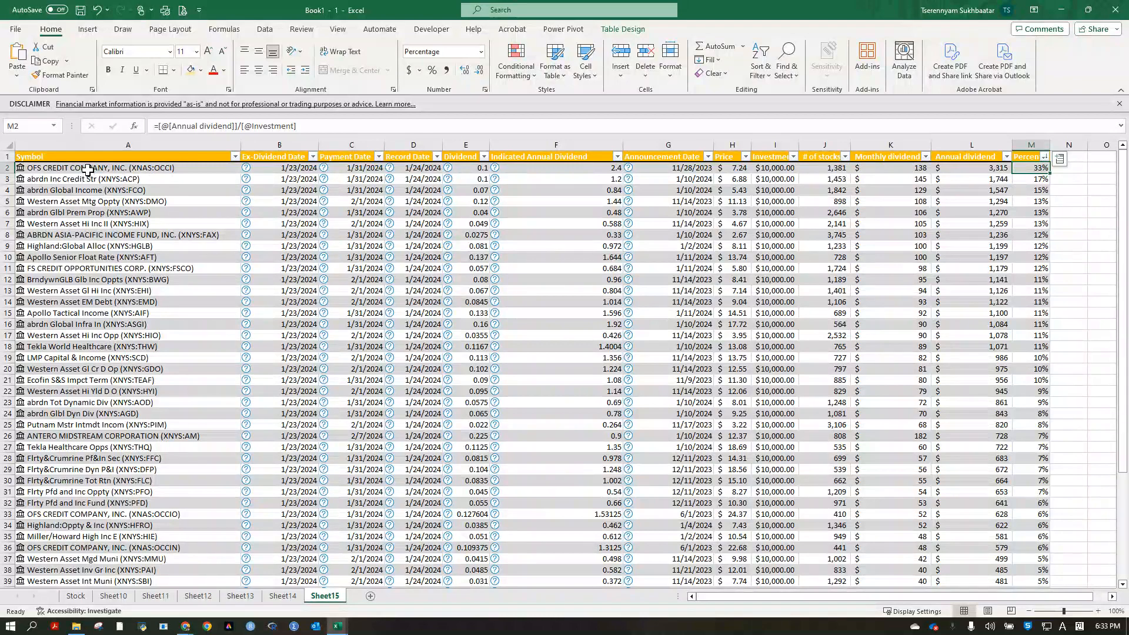
click(192, 168)
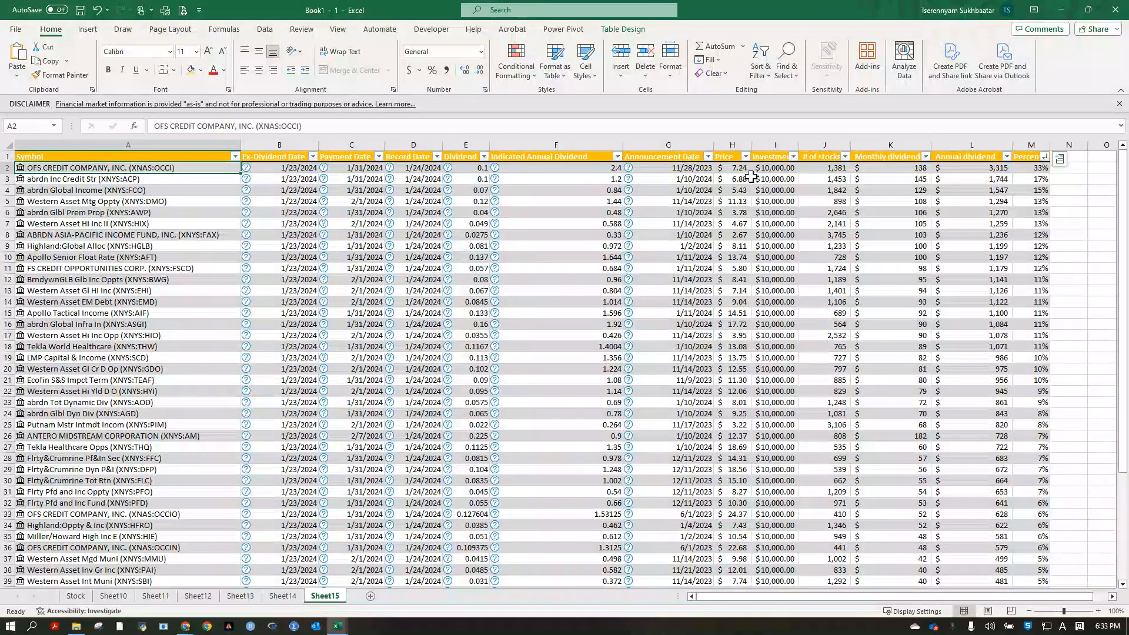
click(782, 168)
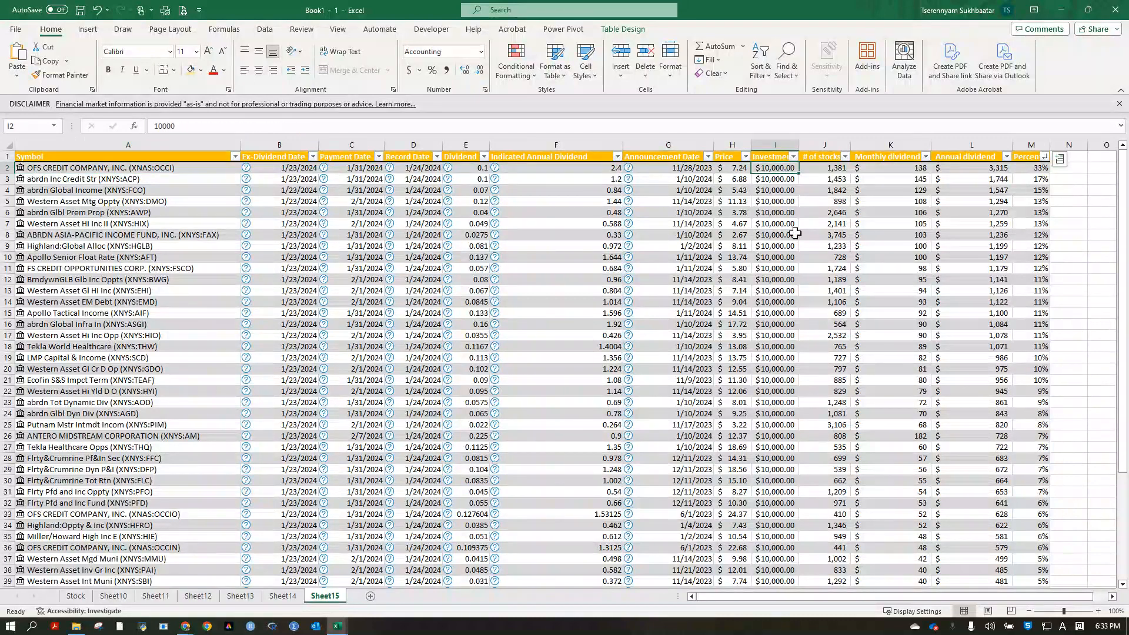
click(835, 169)
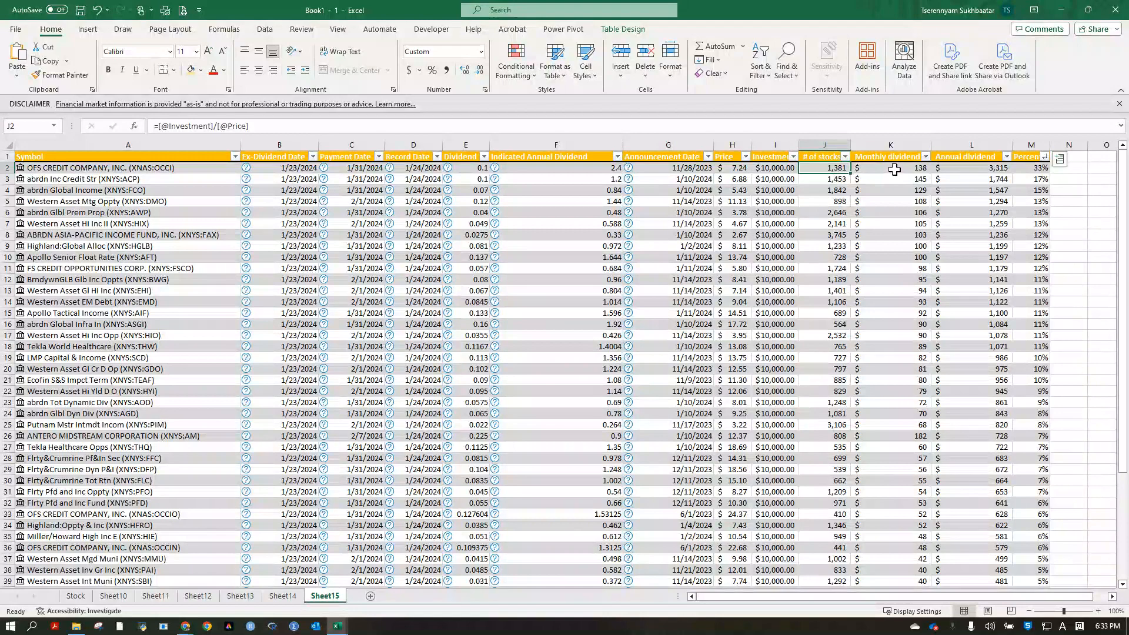
click(948, 169)
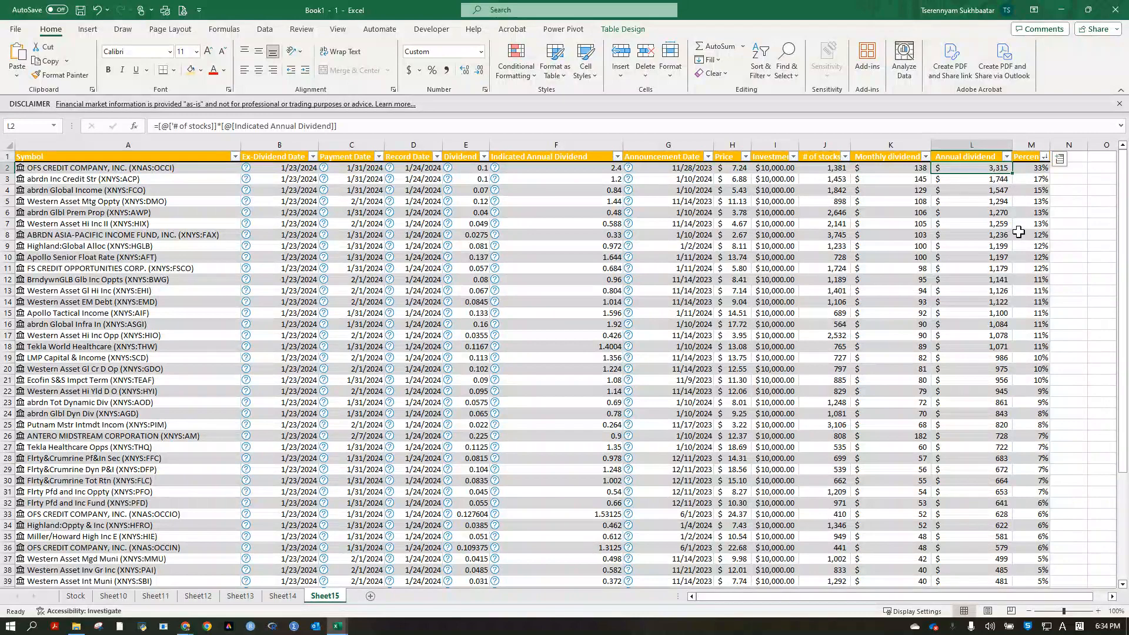
click(631, 269)
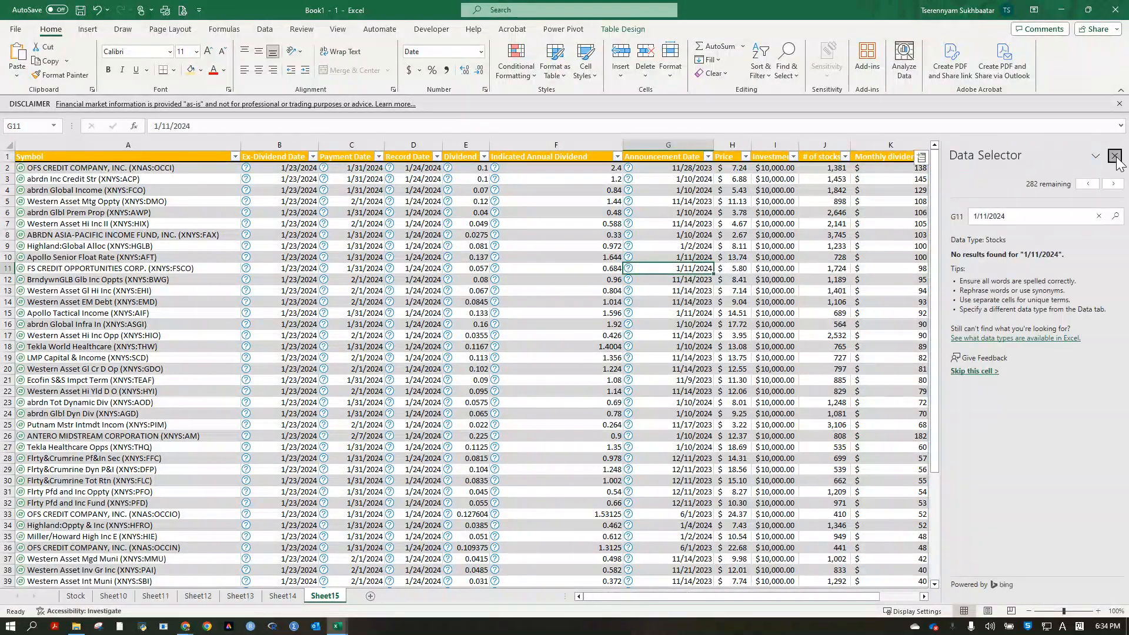
click(1114, 156)
click(878, 215)
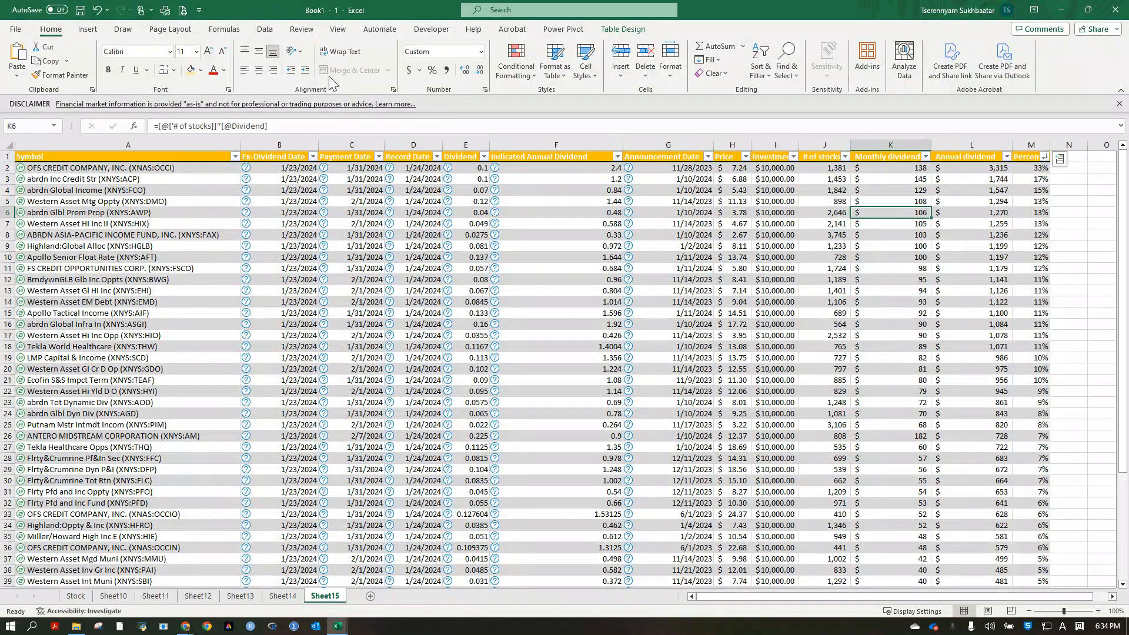
Refresh all the workbook's data so the stock prices and dividend calculations update.
click(265, 29)
click(262, 76)
click(274, 92)
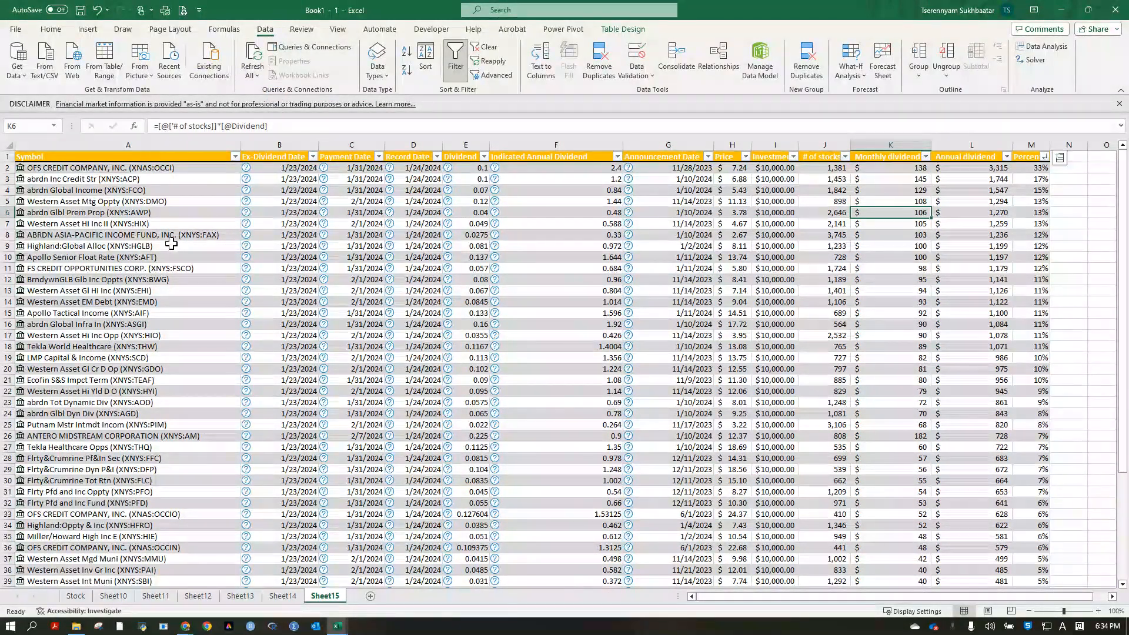
click(947, 237)
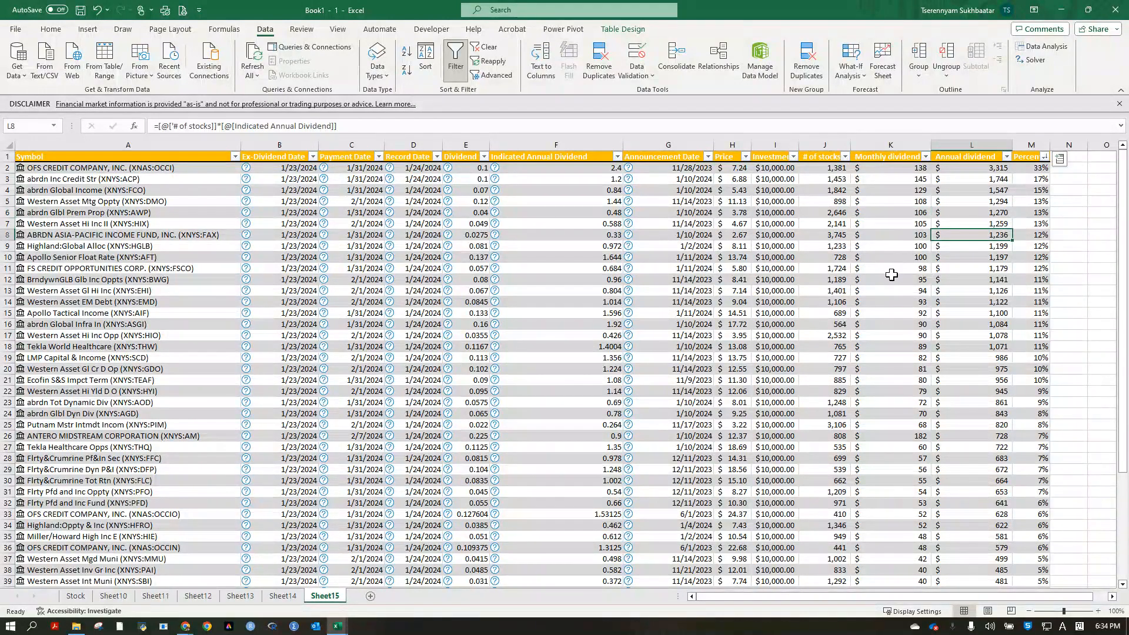
click(1069, 235)
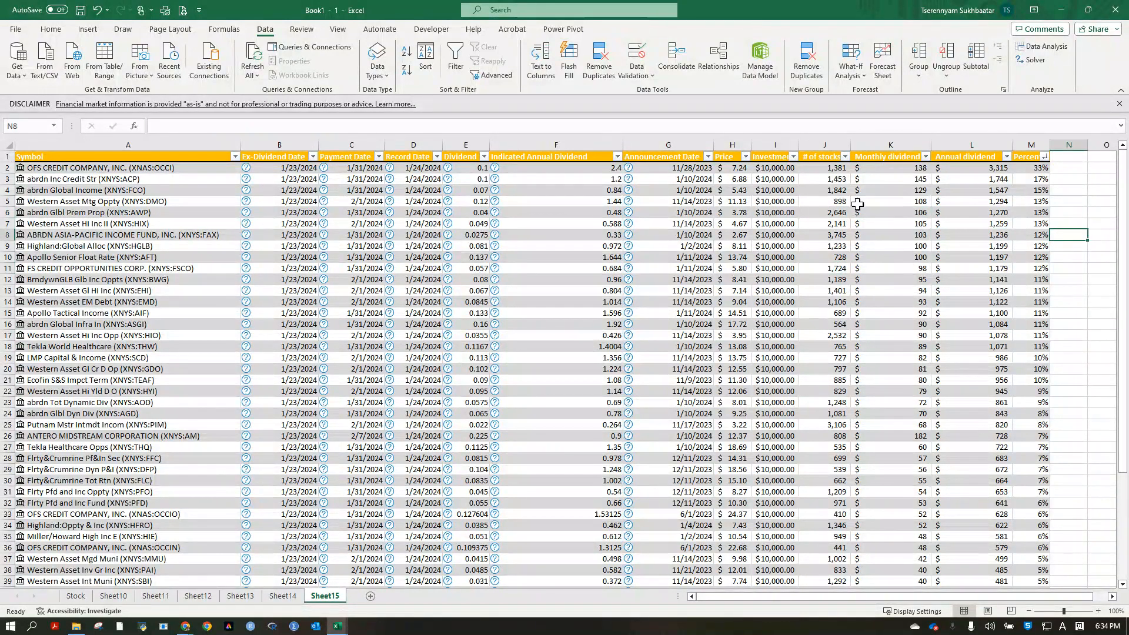